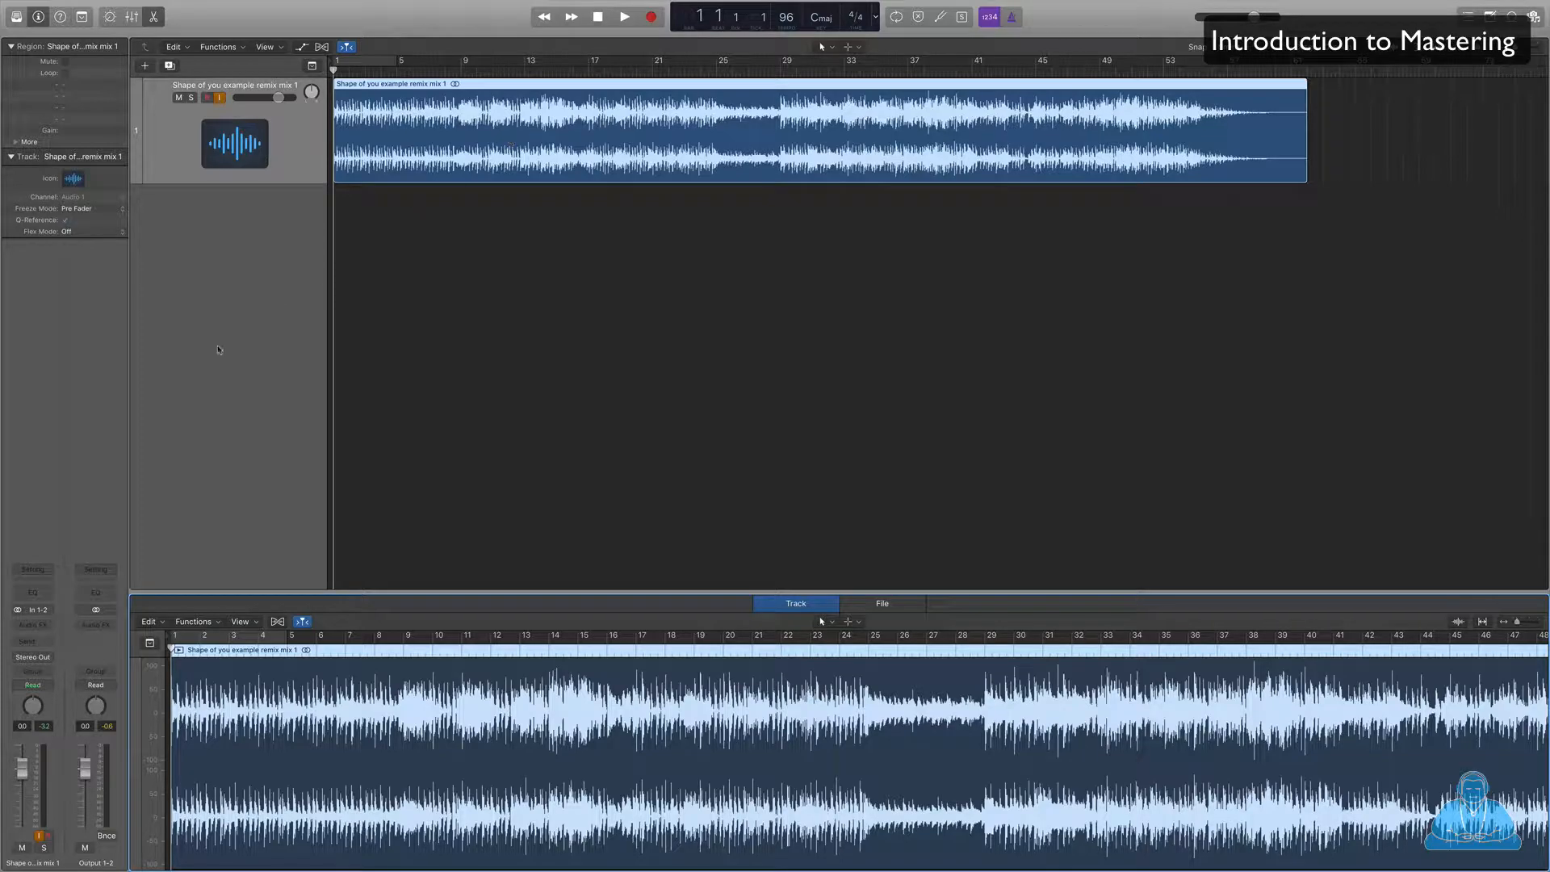
# - Insert a MultiMeter on the output channel, move its window clear of the region, and play the mix to view its spectrum
pyautogui.click(111, 626)
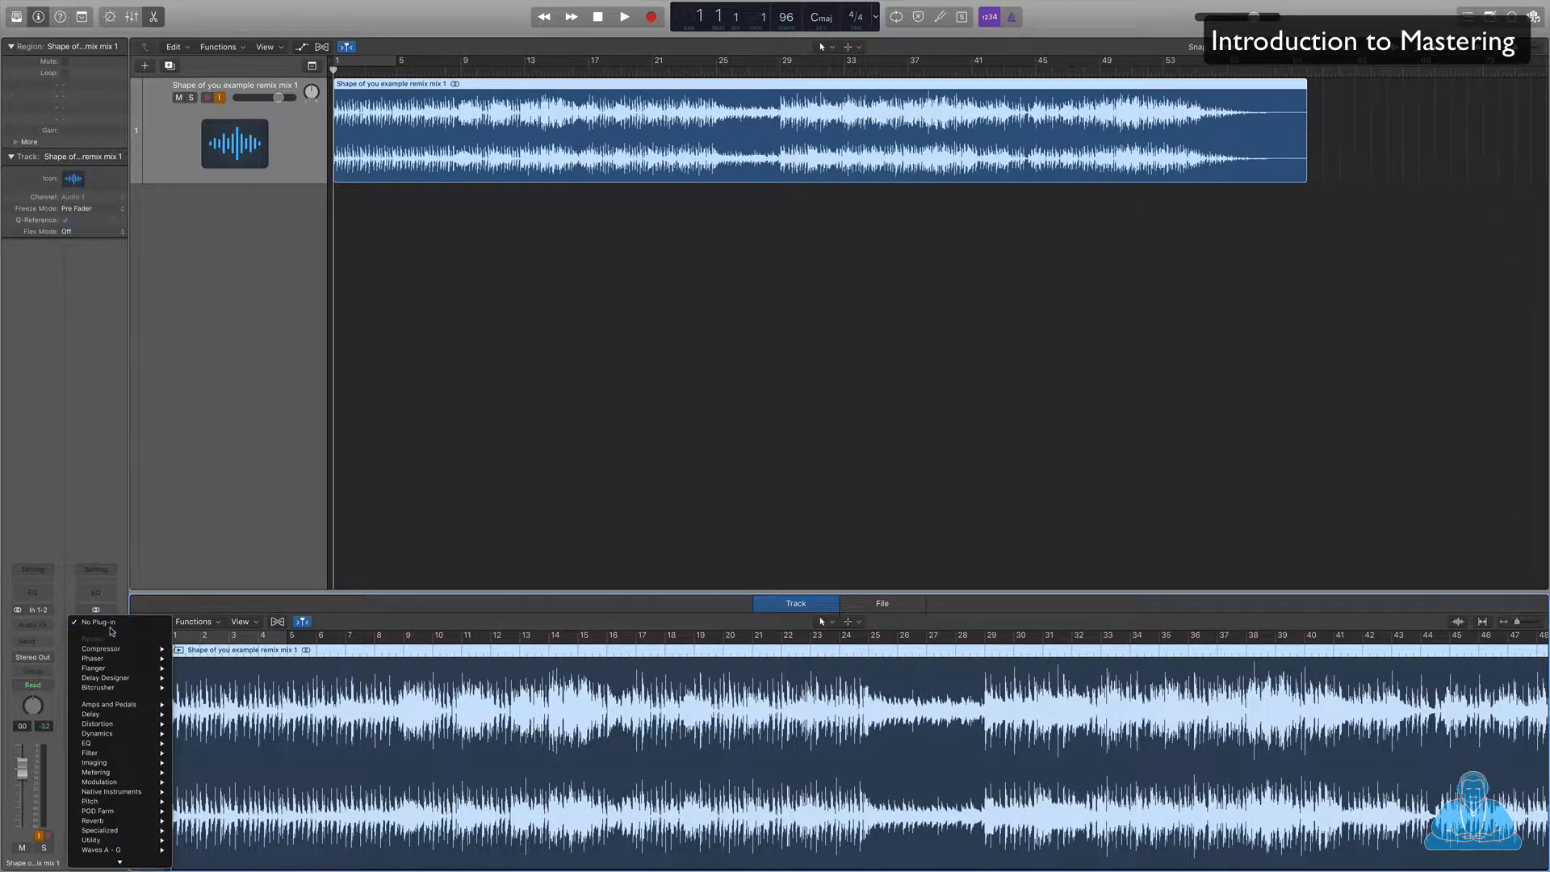
pyautogui.moveTo(114, 775)
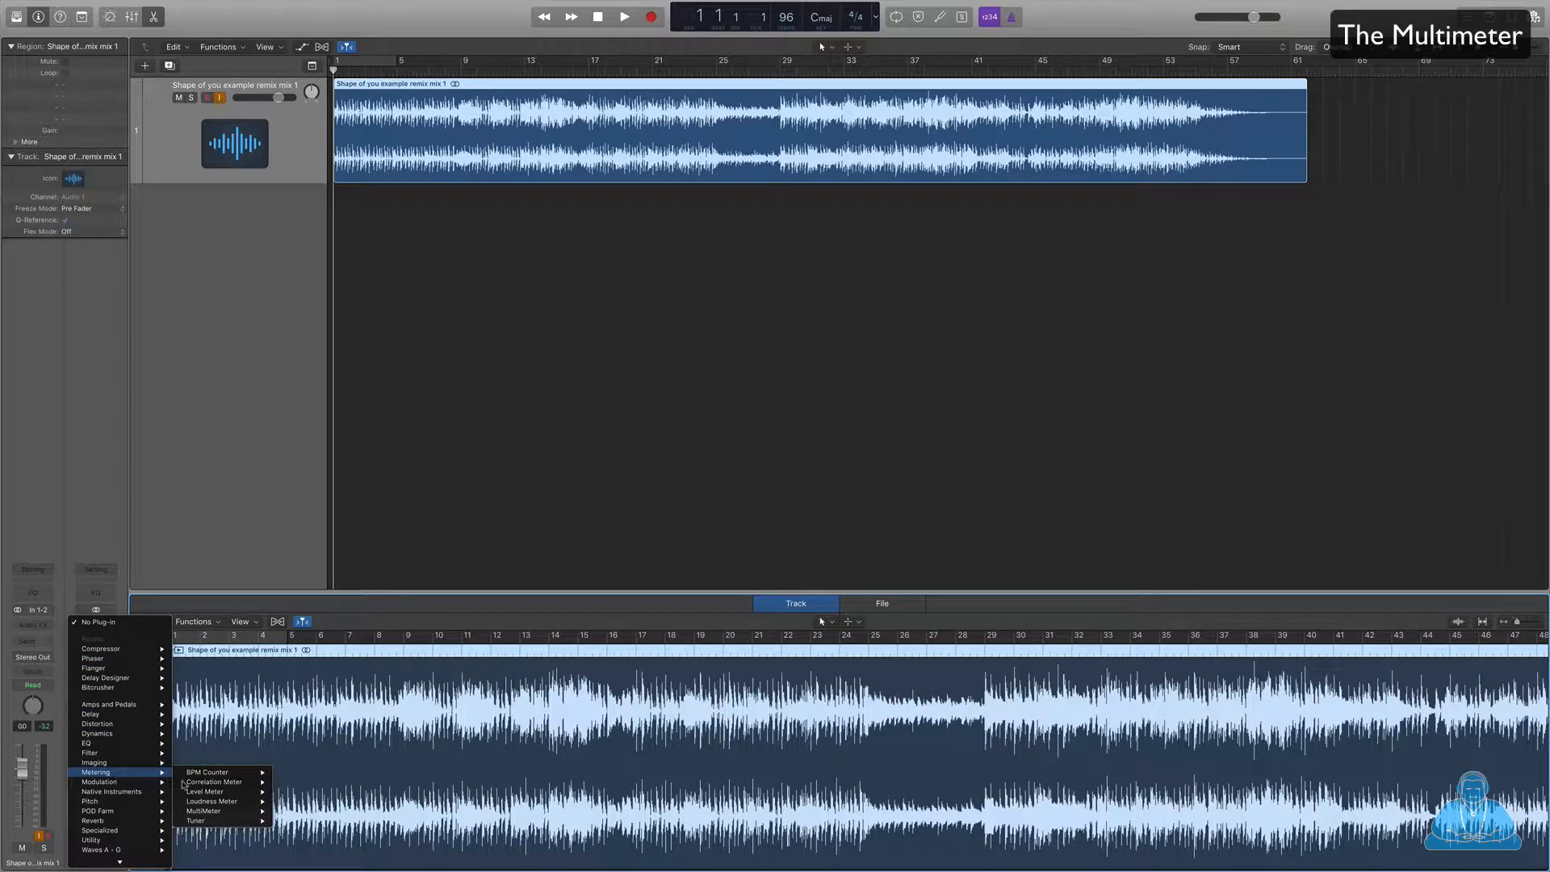
pyautogui.click(304, 814)
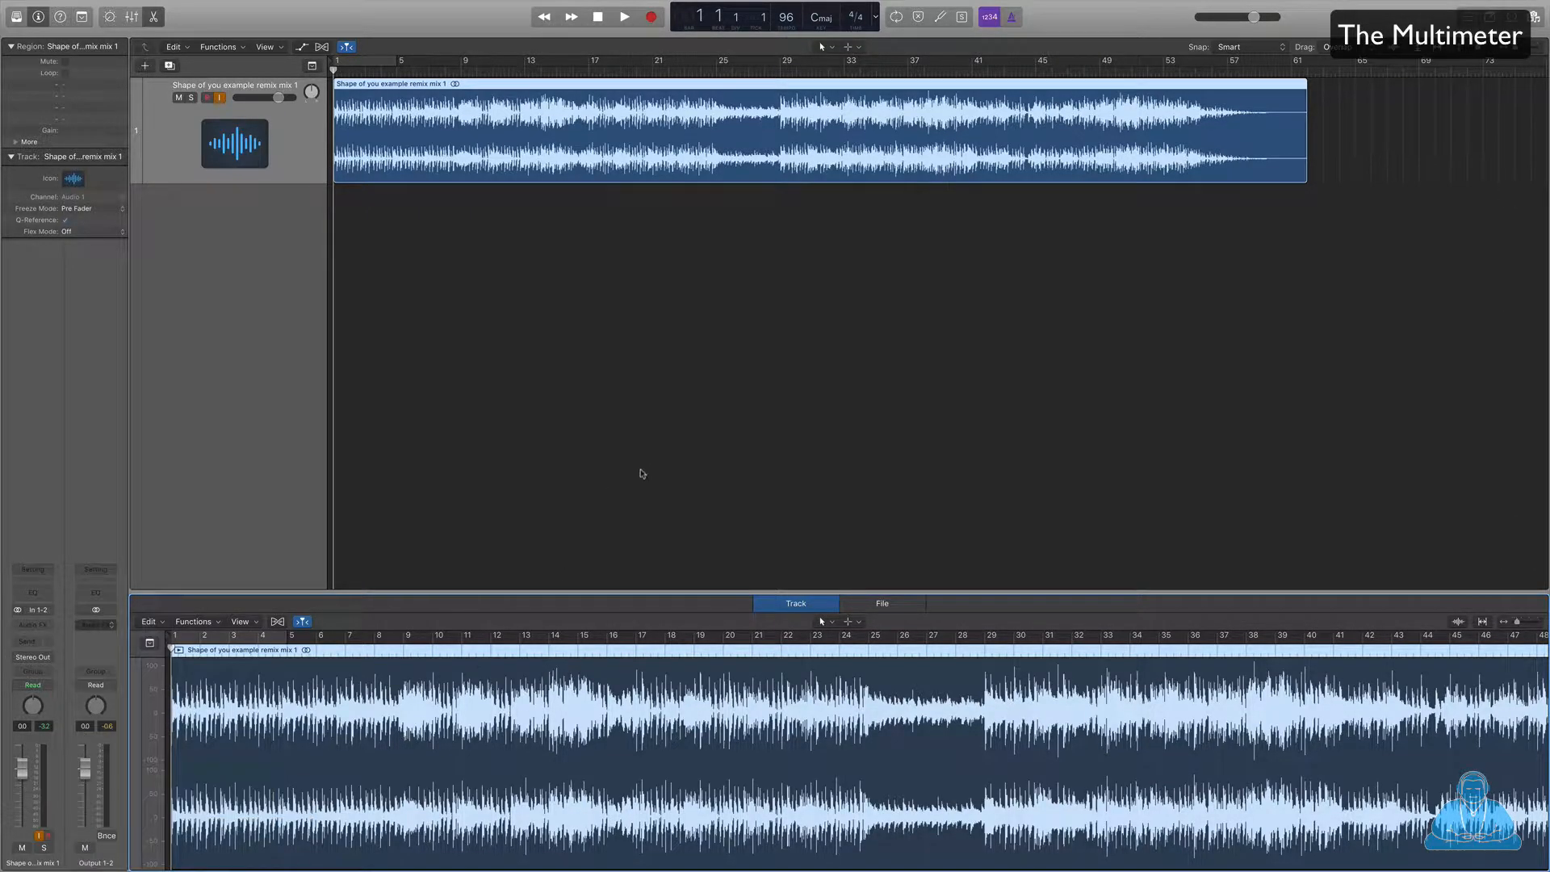
pyautogui.moveTo(320, 44); pyautogui.dragTo(1092, 202)
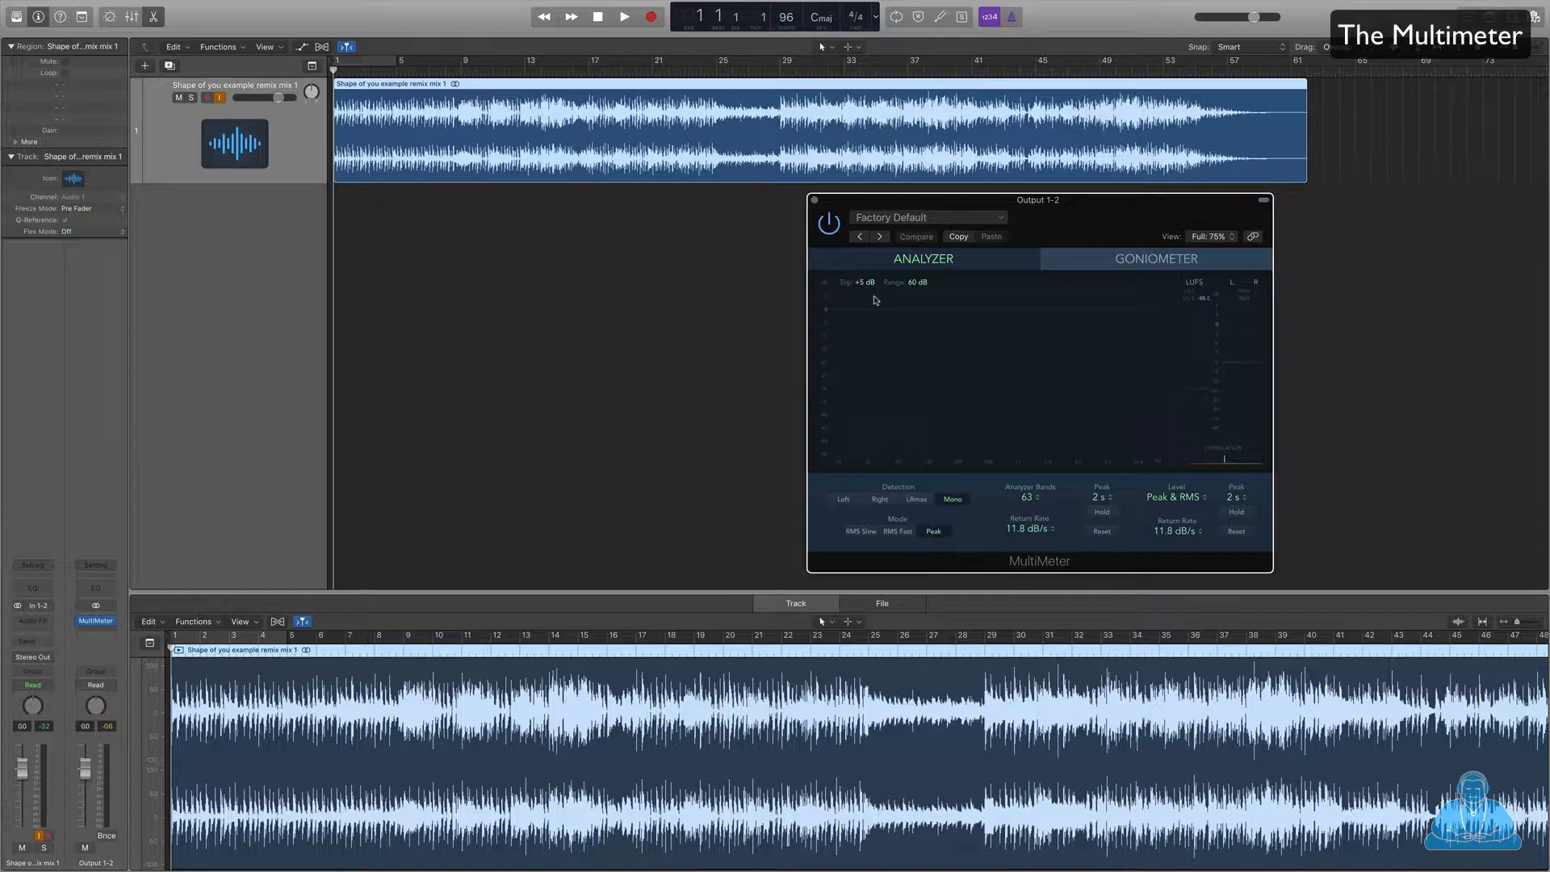
pyautogui.press('space')
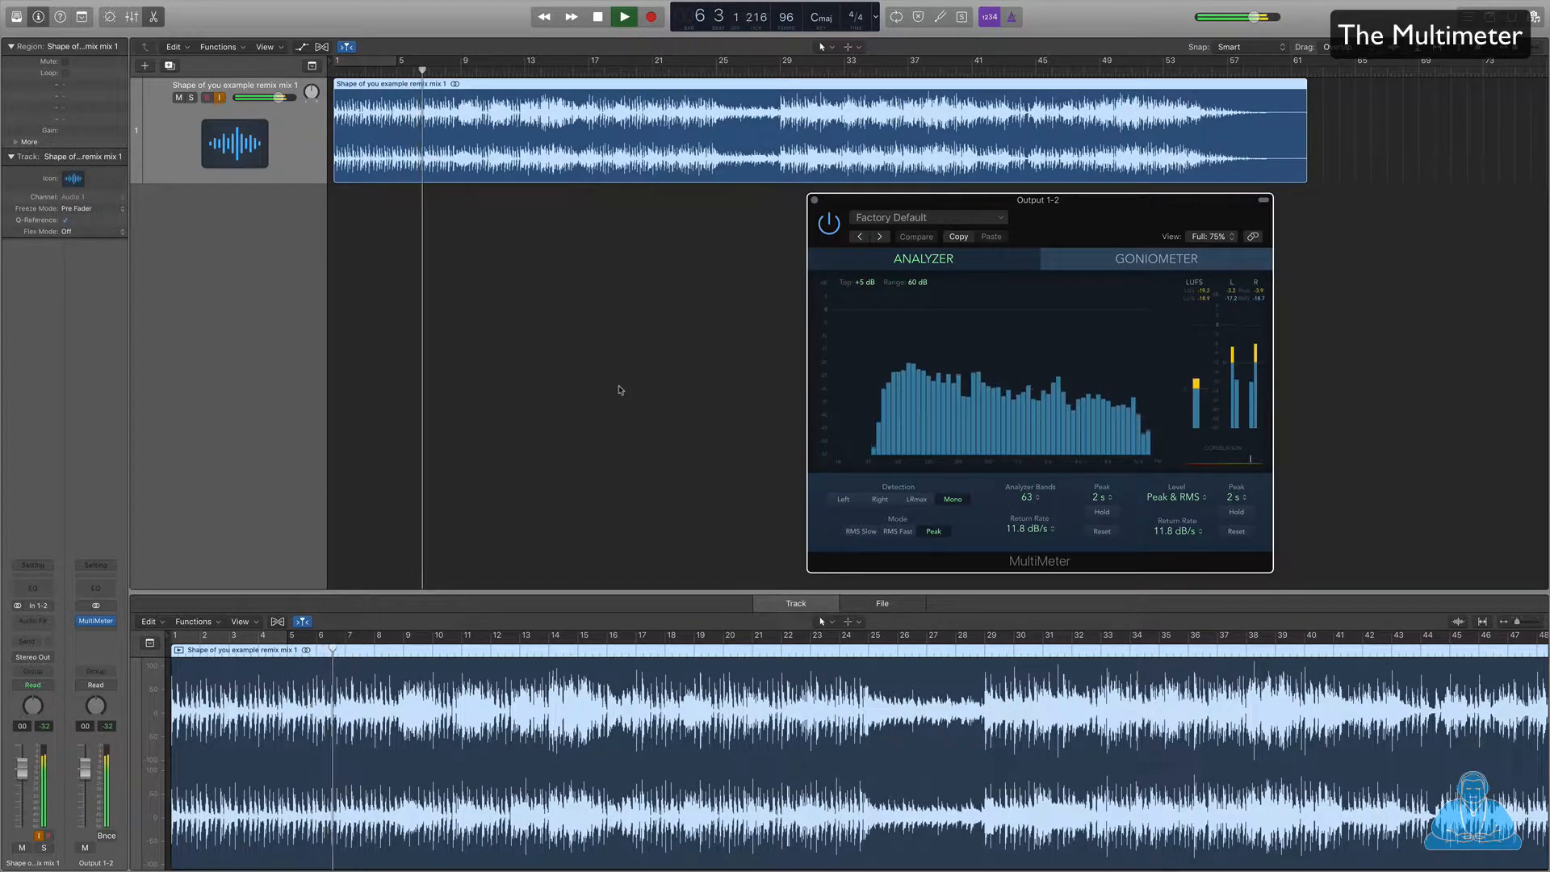
pyautogui.press('space')
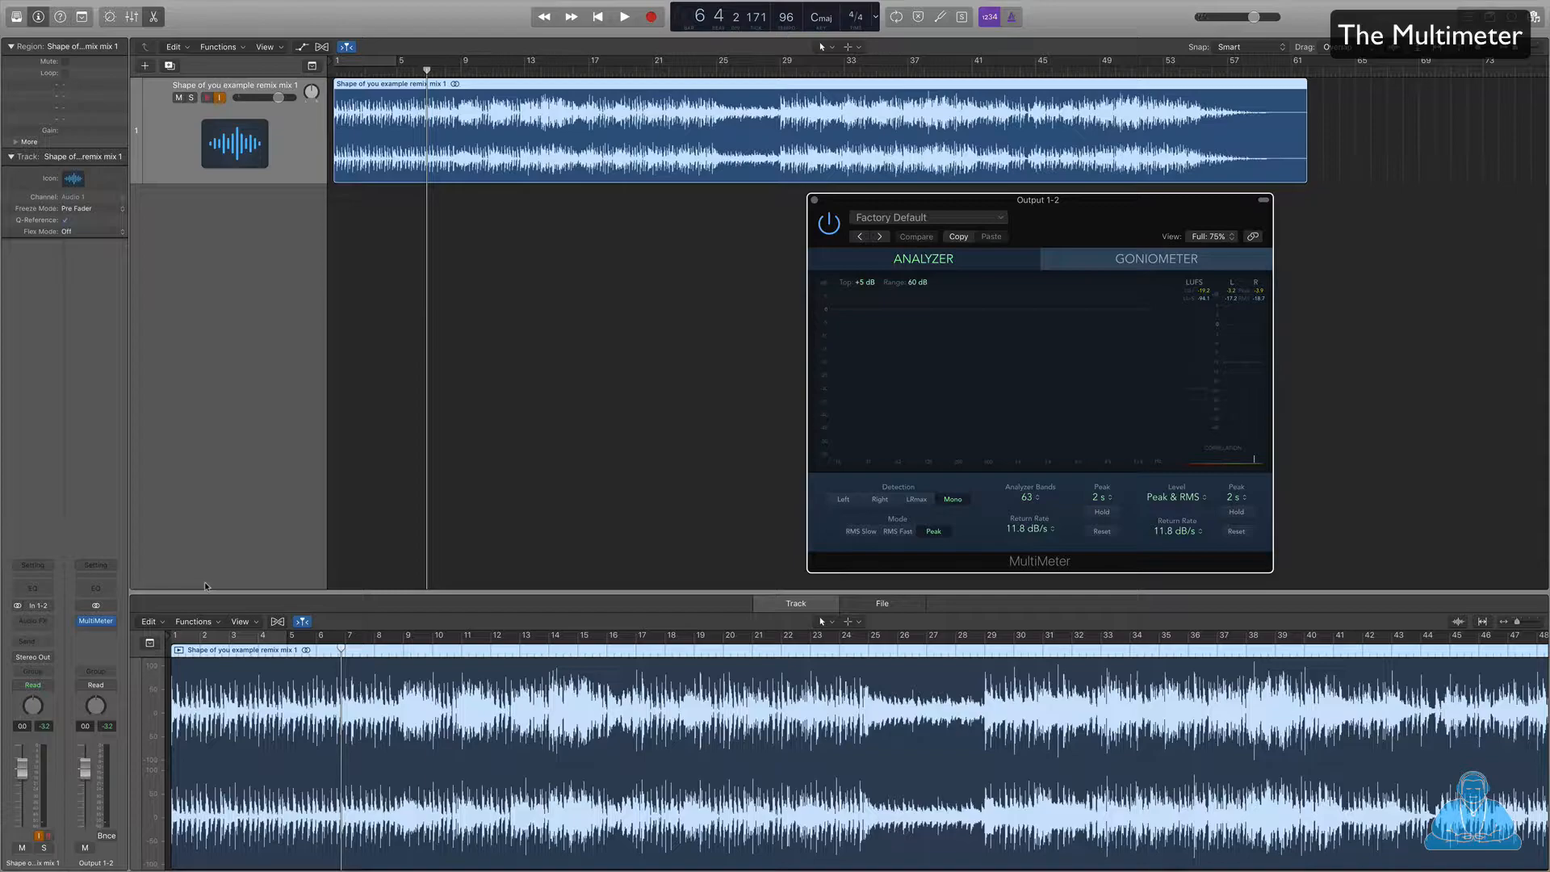
# - Add a Channel EQ to the output channel and enable its analyzer while the mix plays from the start
pyautogui.click(109, 580)
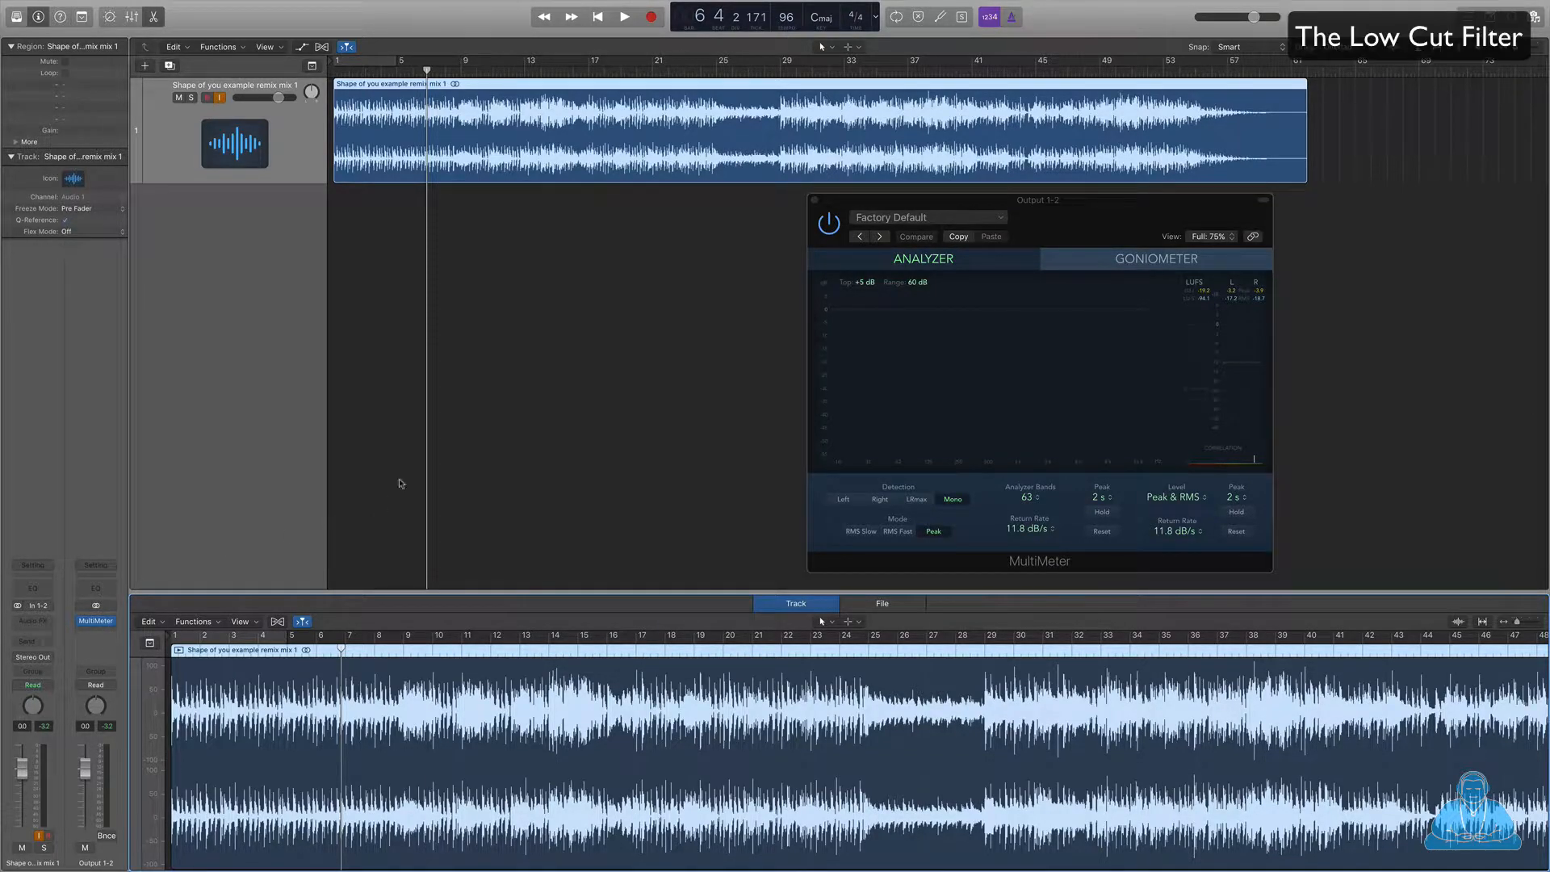
pyautogui.click(98, 588)
pyautogui.moveTo(202, 46); pyautogui.dragTo(337, 198)
pyautogui.press('Return')
pyautogui.press('space')
pyautogui.click(212, 471)
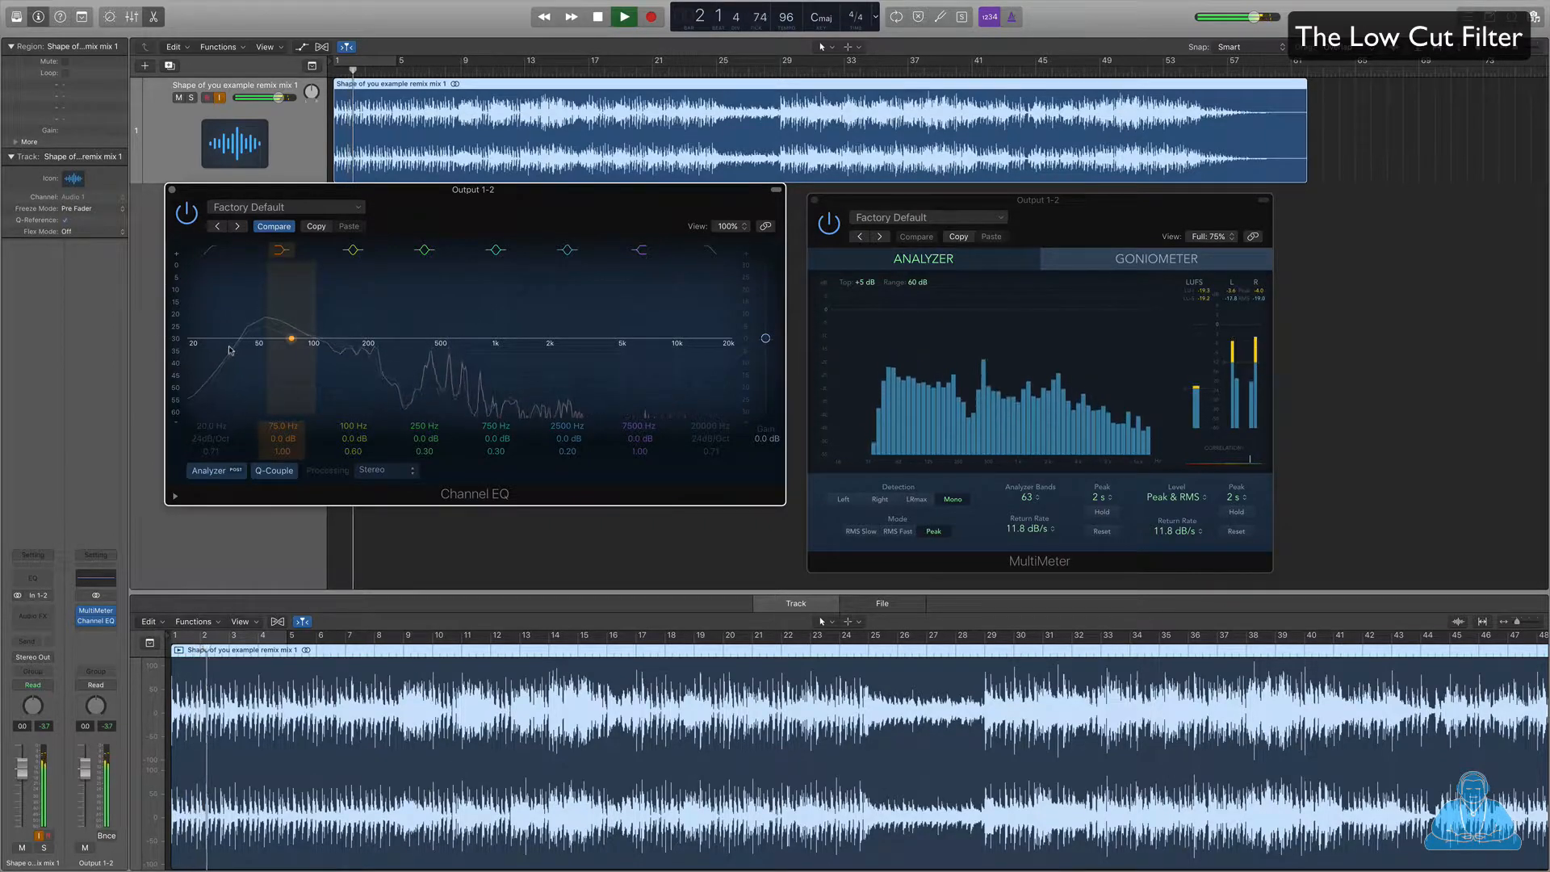
# - Enable the Channel EQ's low cut band at 46 Hz with a 48 dB/Oct slope, and close both plug-in windows
pyautogui.click(211, 250)
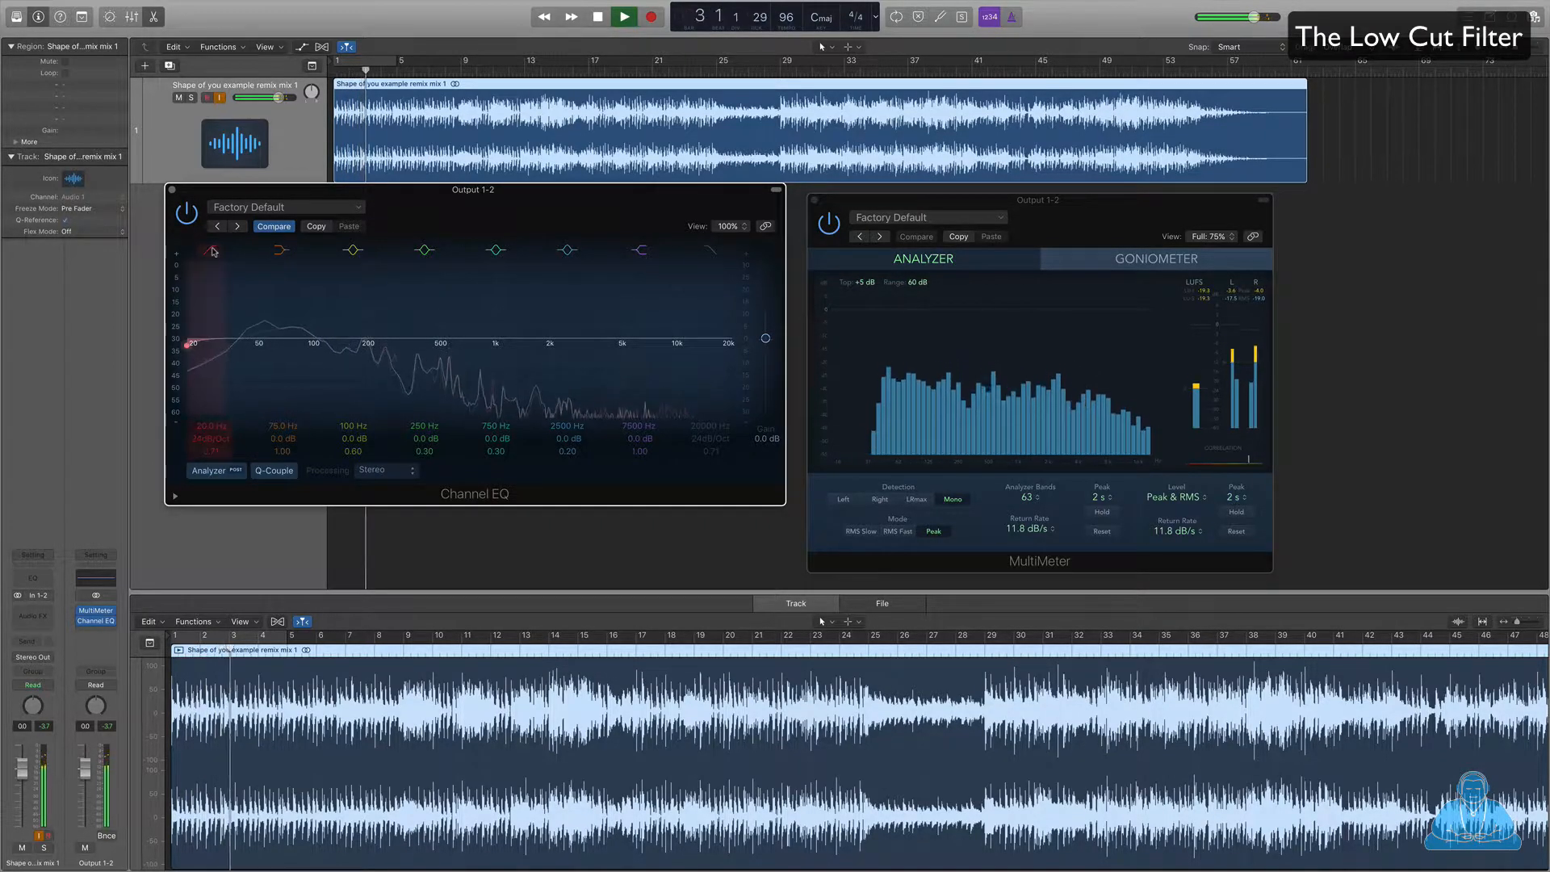
pyautogui.moveTo(202, 440); pyautogui.dragTo(202, 420)
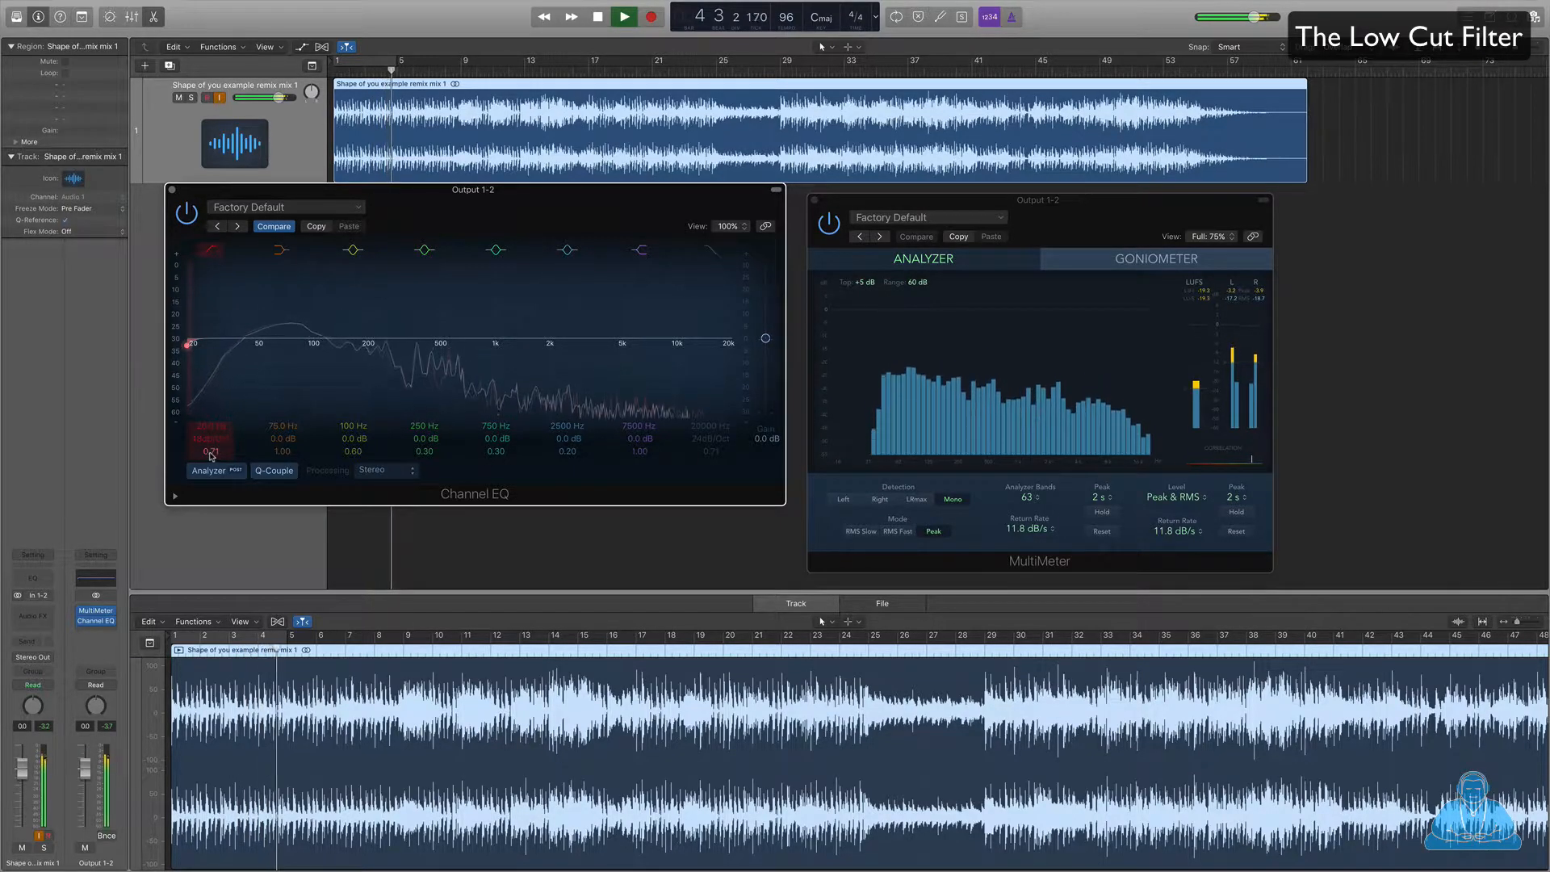
pyautogui.moveTo(212, 427); pyautogui.dragTo(212, 384)
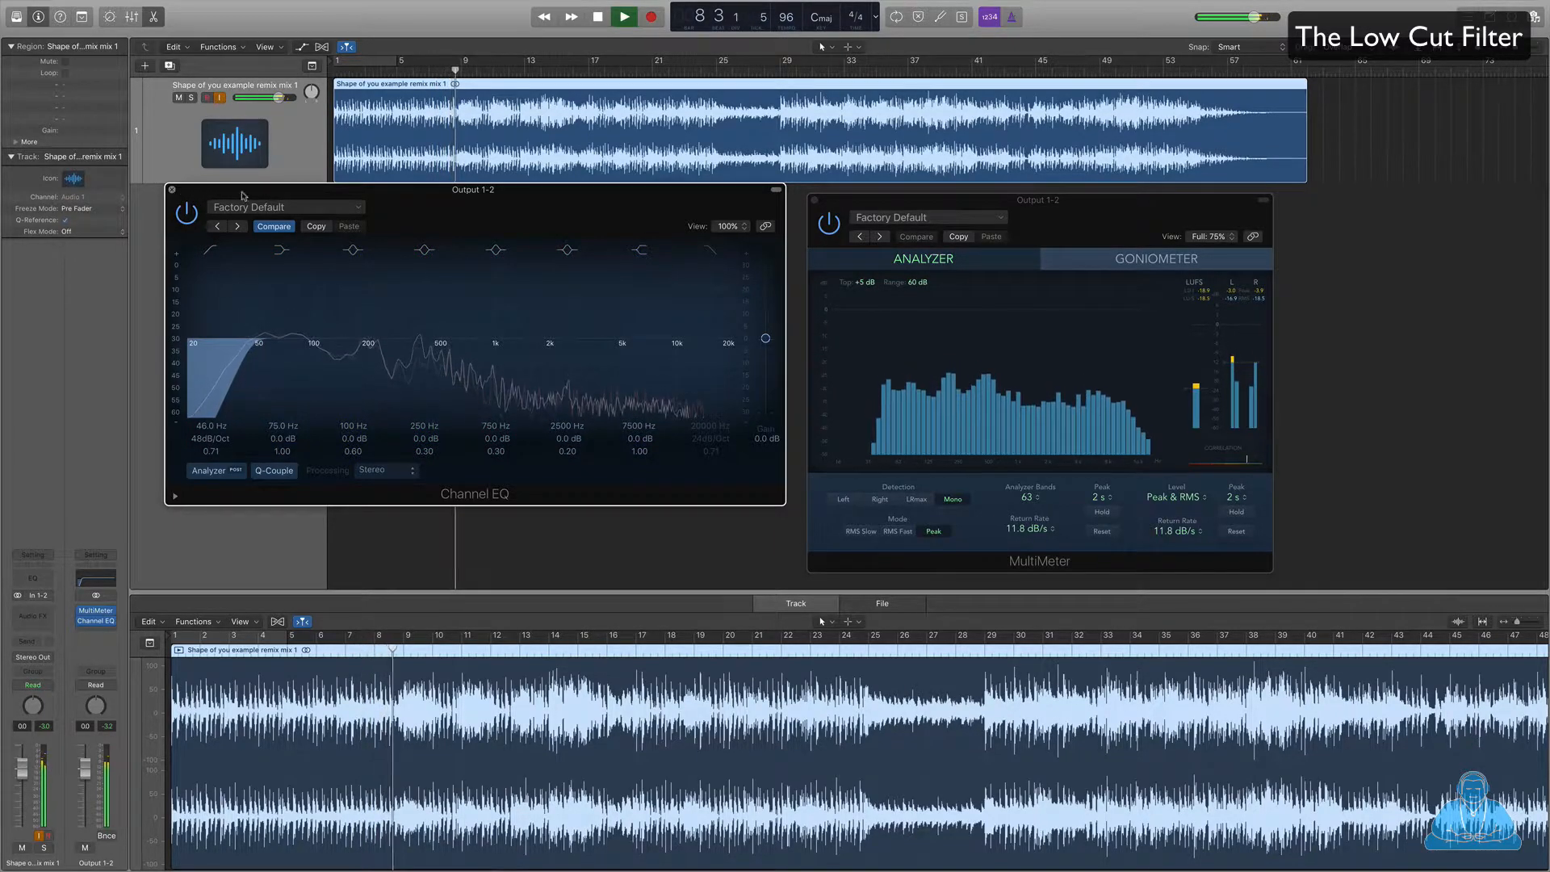
pyautogui.press('super+w')
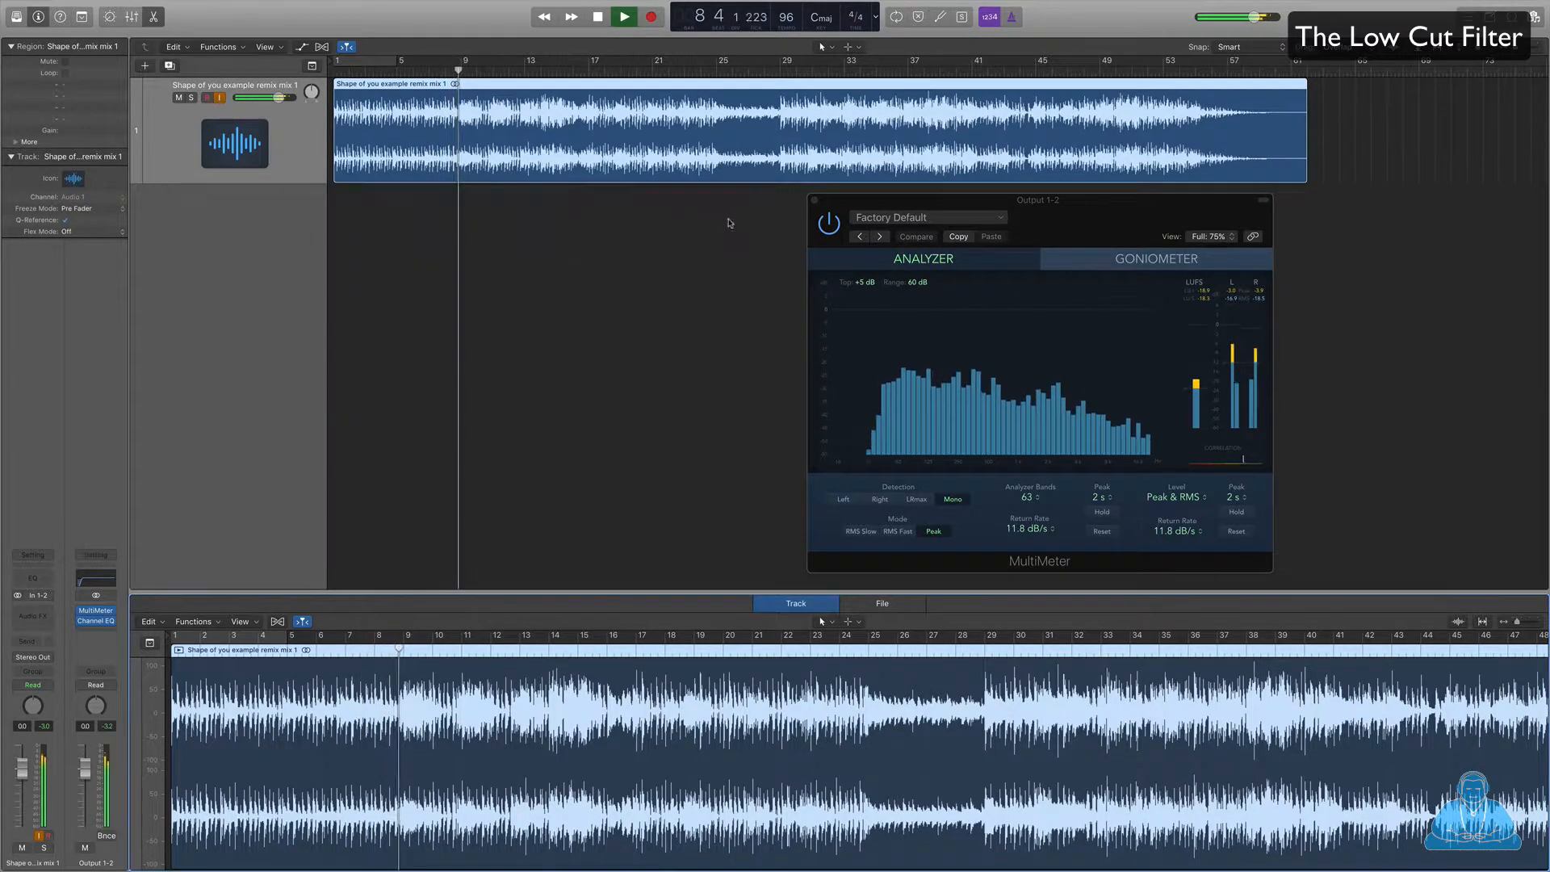
pyautogui.click(814, 201)
pyautogui.press('space')
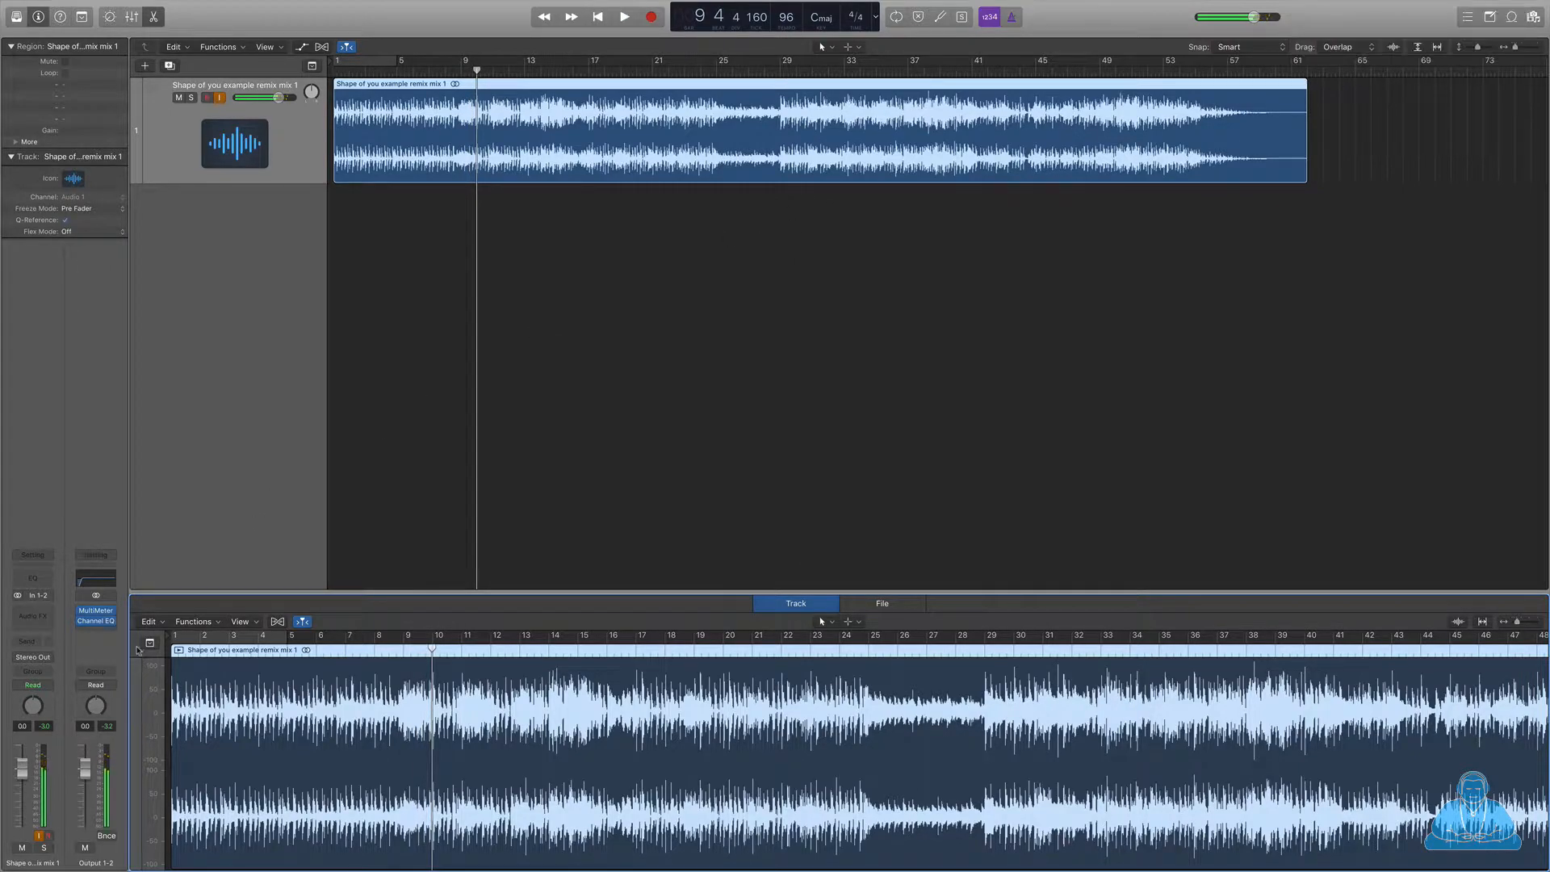
# - Insert a stereo Compressor after the Channel EQ on the output channel and position its window over the arrangement
pyautogui.click(110, 630)
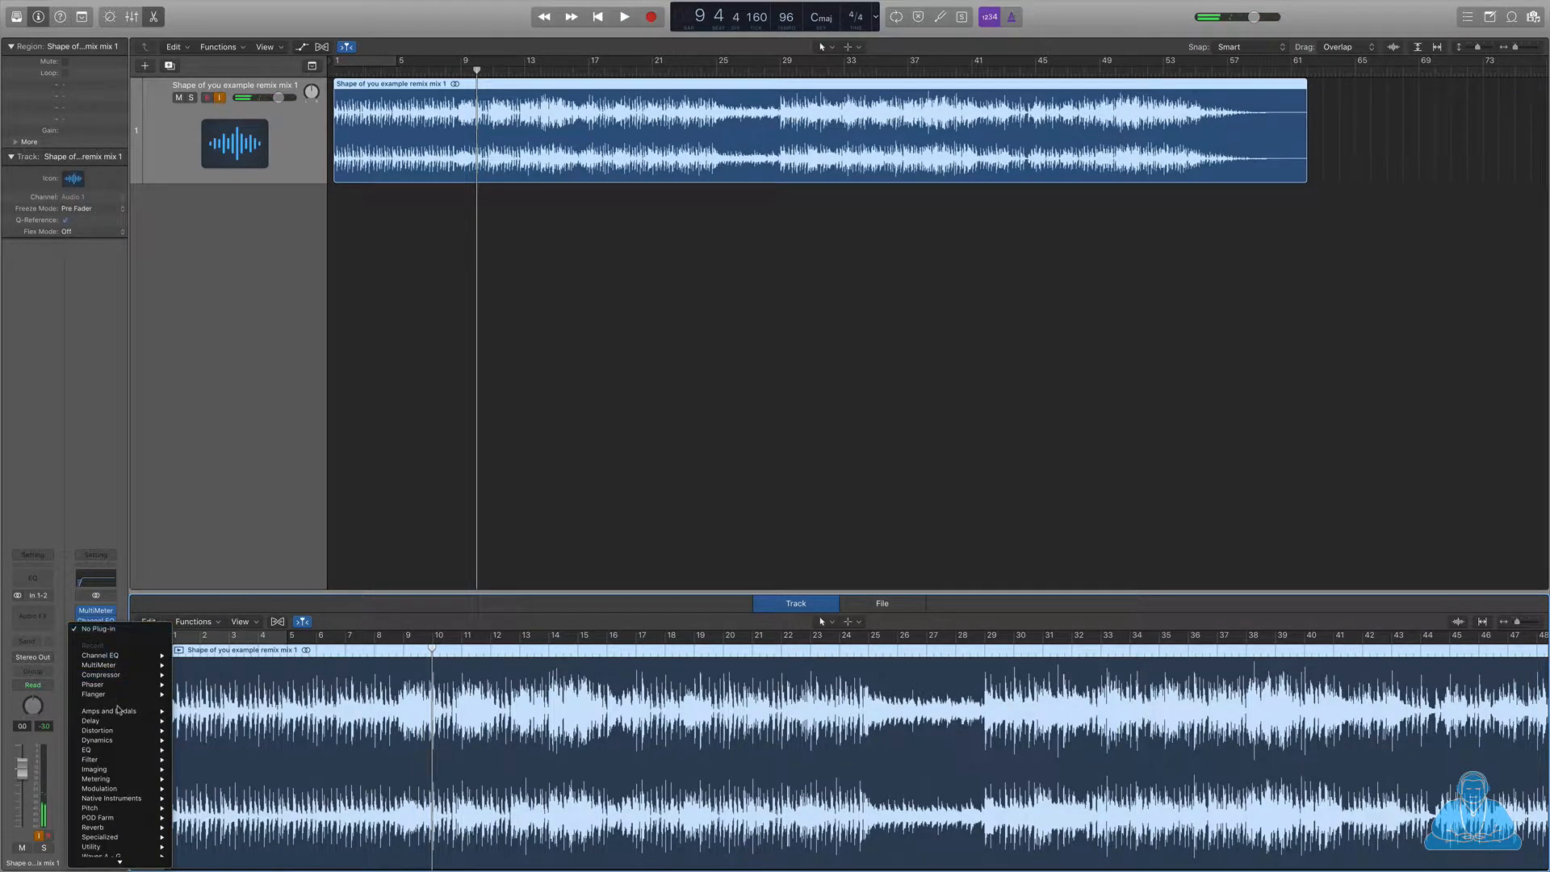
pyautogui.moveTo(121, 743)
pyautogui.moveTo(218, 750)
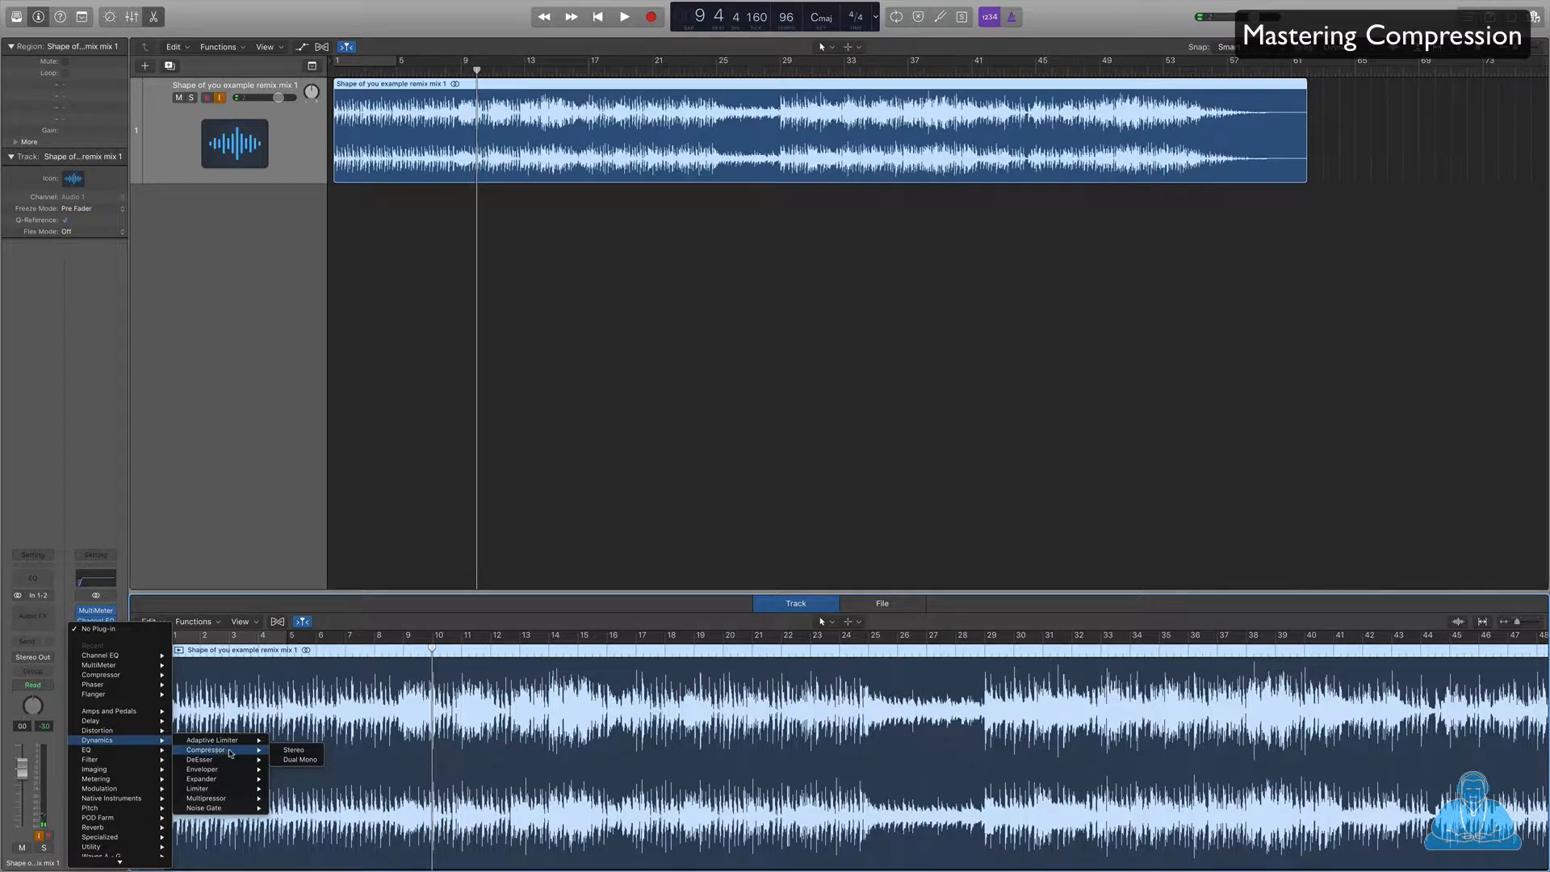
pyautogui.click(293, 749)
pyautogui.moveTo(373, 49); pyautogui.dragTo(799, 80)
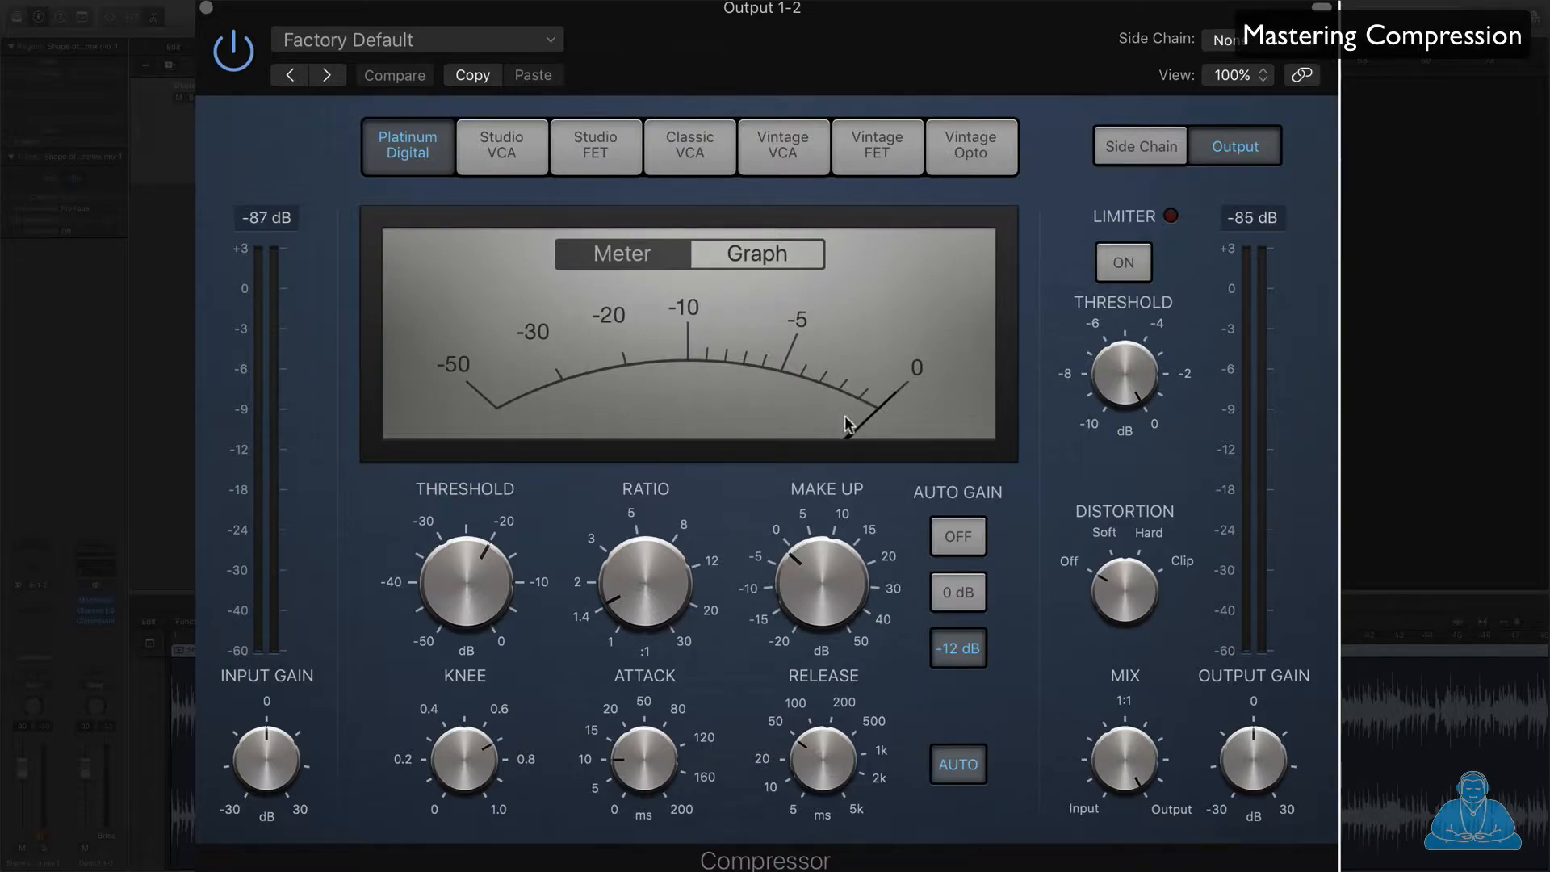
# - During playback, set the Compressor's threshold to -13.5 dB and attack to 16.5 ms, and lengthen its release to between 500 ms and 1k
pyautogui.press('space')
pyautogui.moveTo(459, 626); pyautogui.dragTo(461, 525)
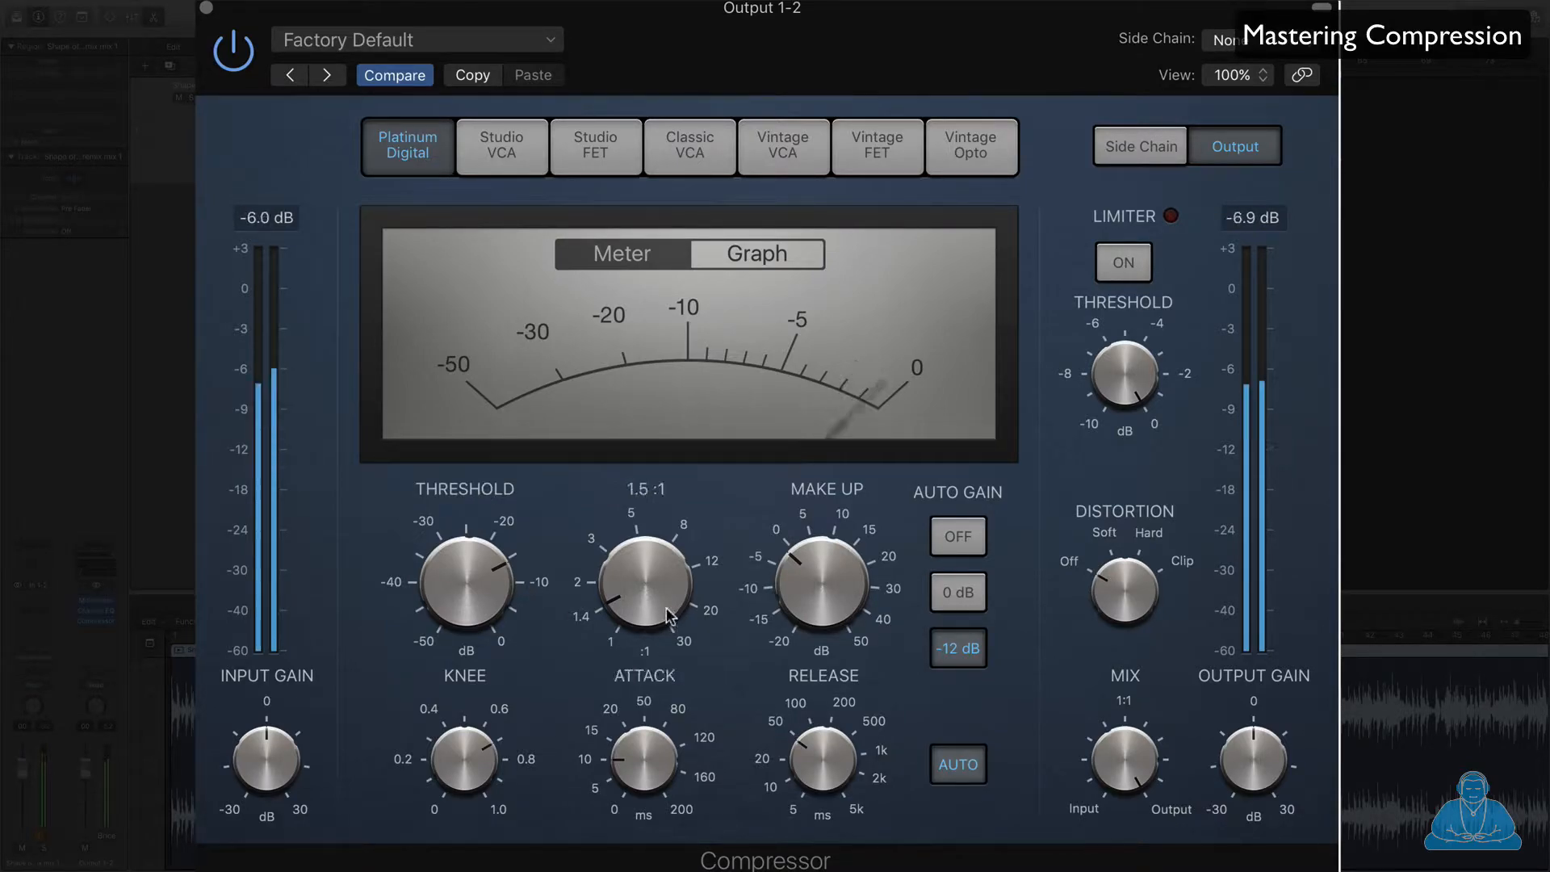
pyautogui.moveTo(825, 771); pyautogui.dragTo(803, 594)
pyautogui.moveTo(630, 759); pyautogui.dragTo(638, 702)
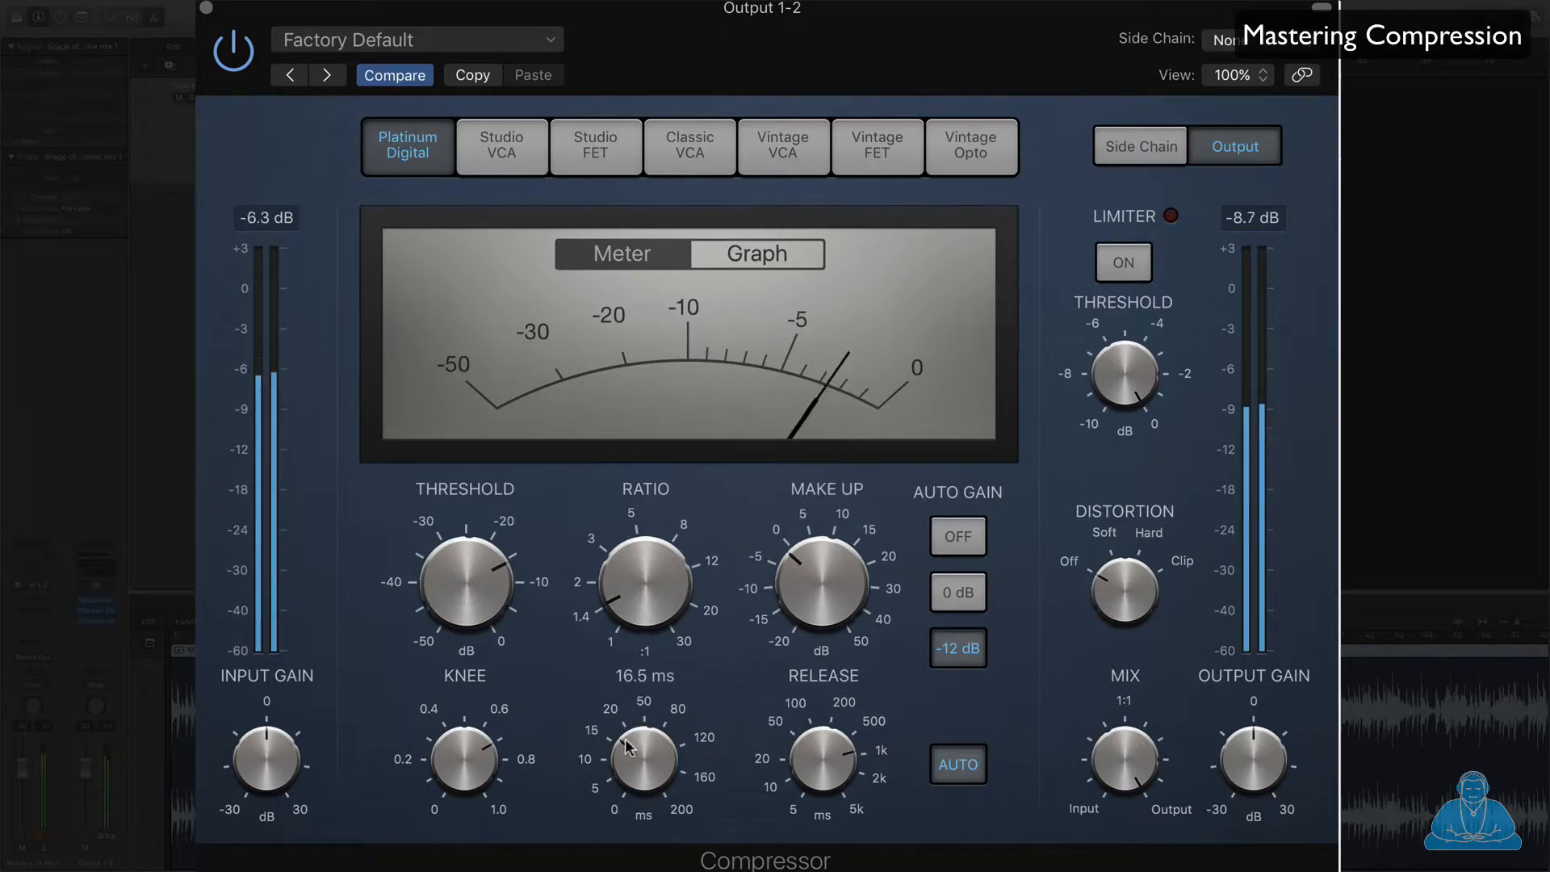
pyautogui.moveTo(462, 572); pyautogui.dragTo(460, 565)
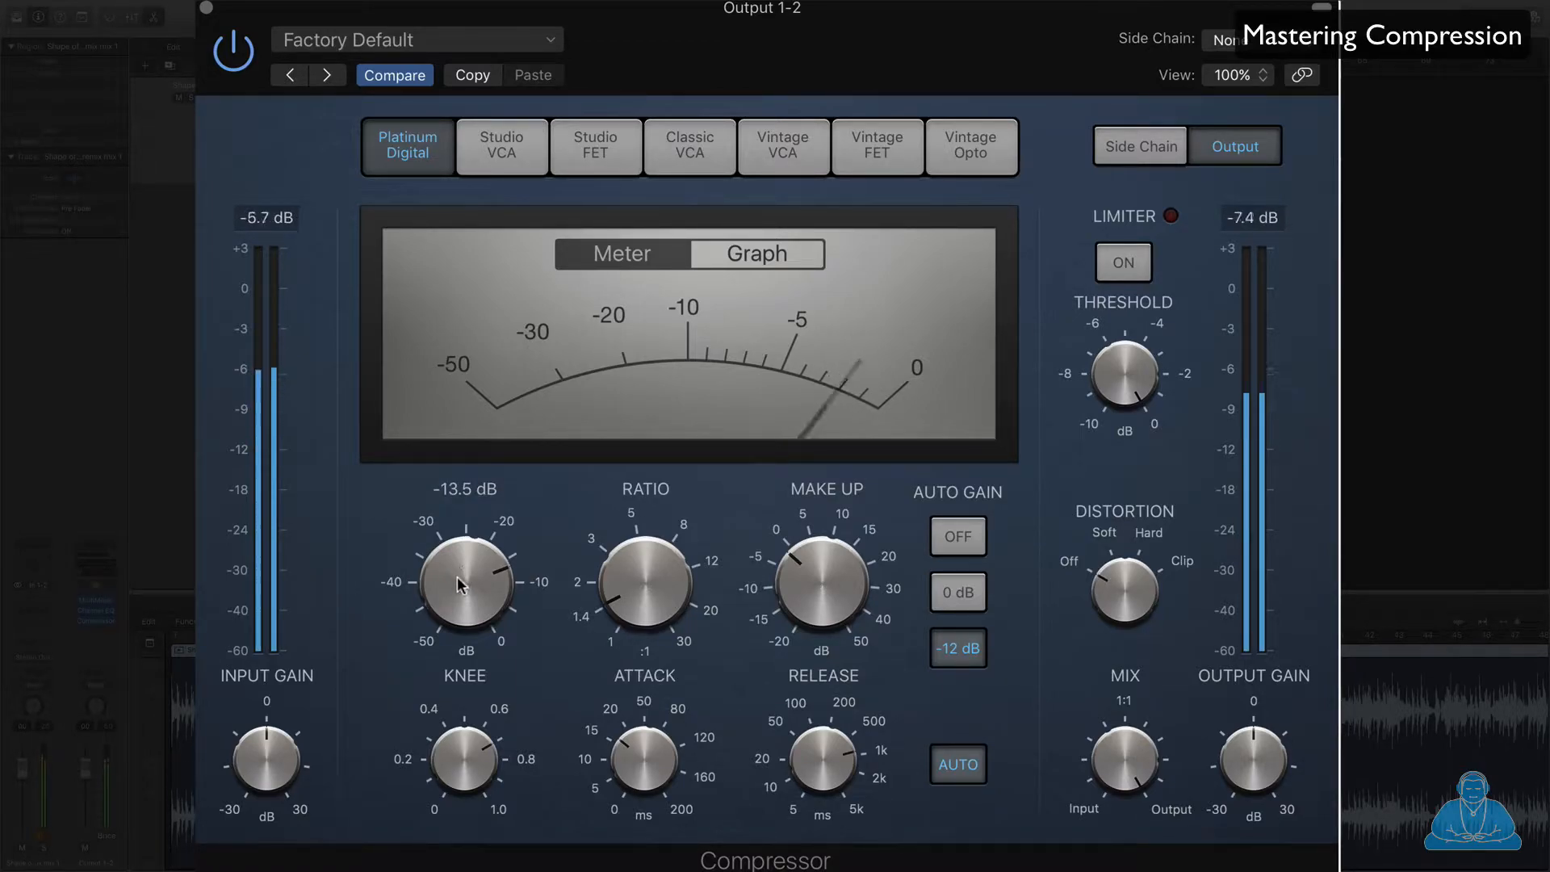
# - Bypass and re-enable the Compressor to compare the sound, closing its window and stopping playback when finished
pyautogui.click(240, 56)
pyautogui.click(240, 57)
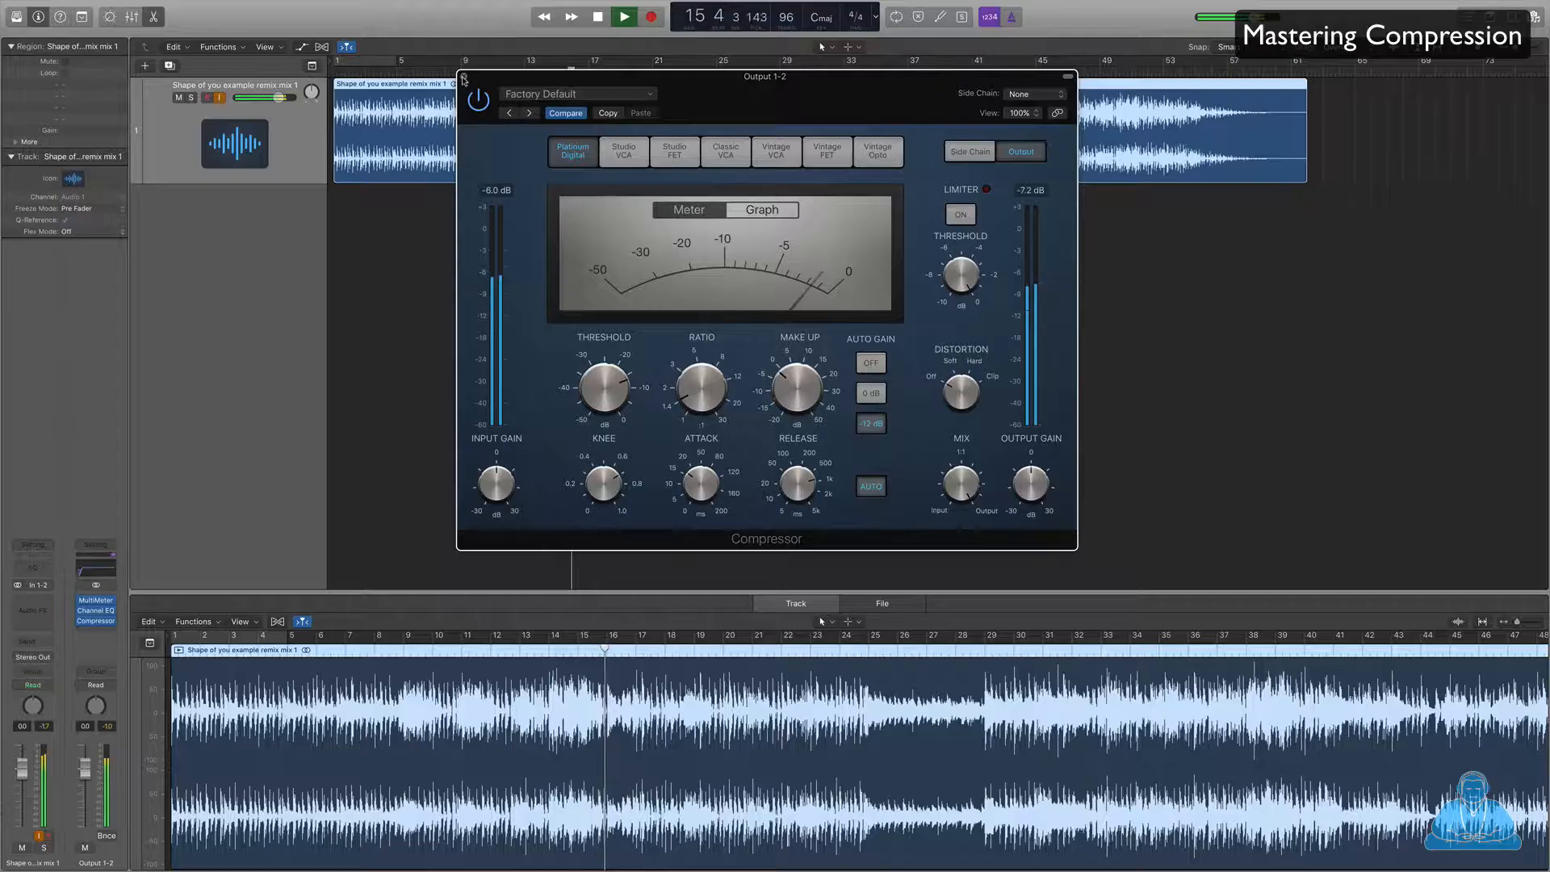
pyautogui.click(206, 8)
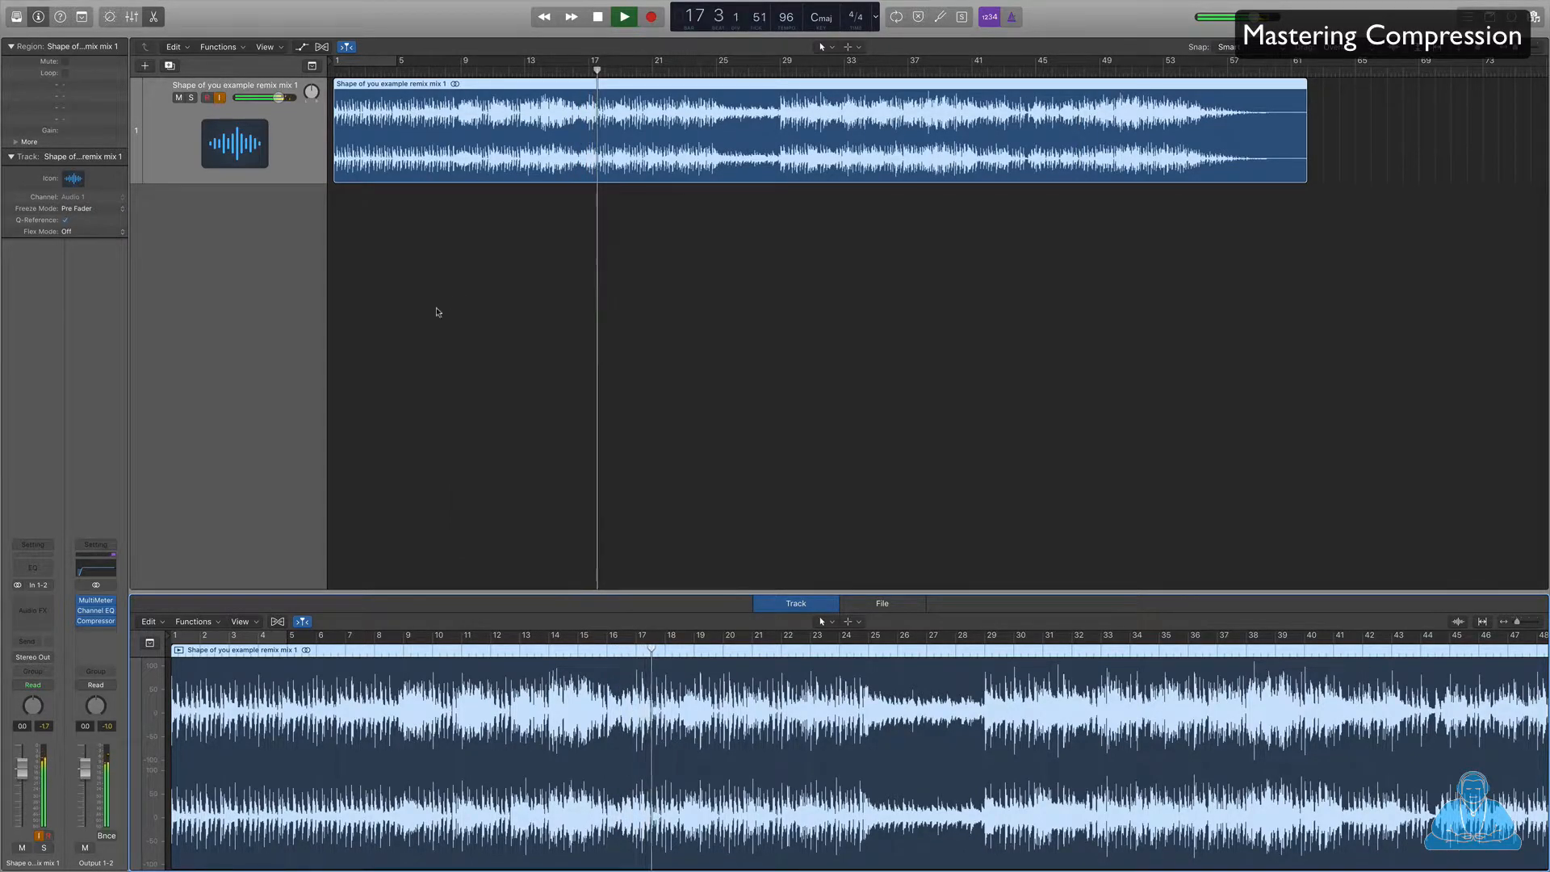
pyautogui.press('space')
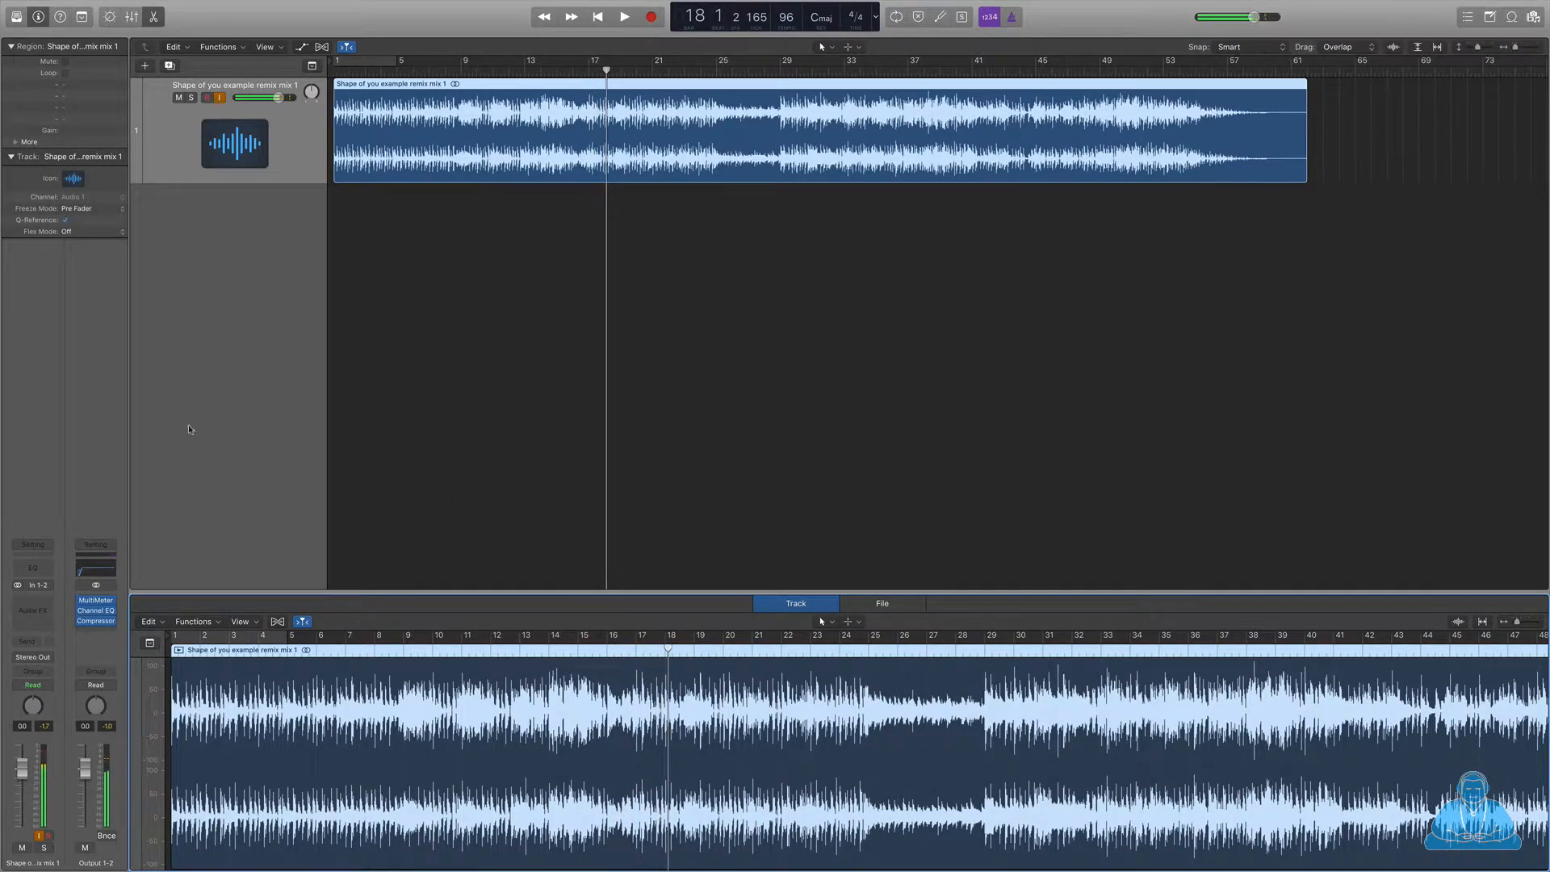
# - Insert a stereo Multipressor after the Compressor on the output channel and position its window over the arrangement
pyautogui.click(111, 630)
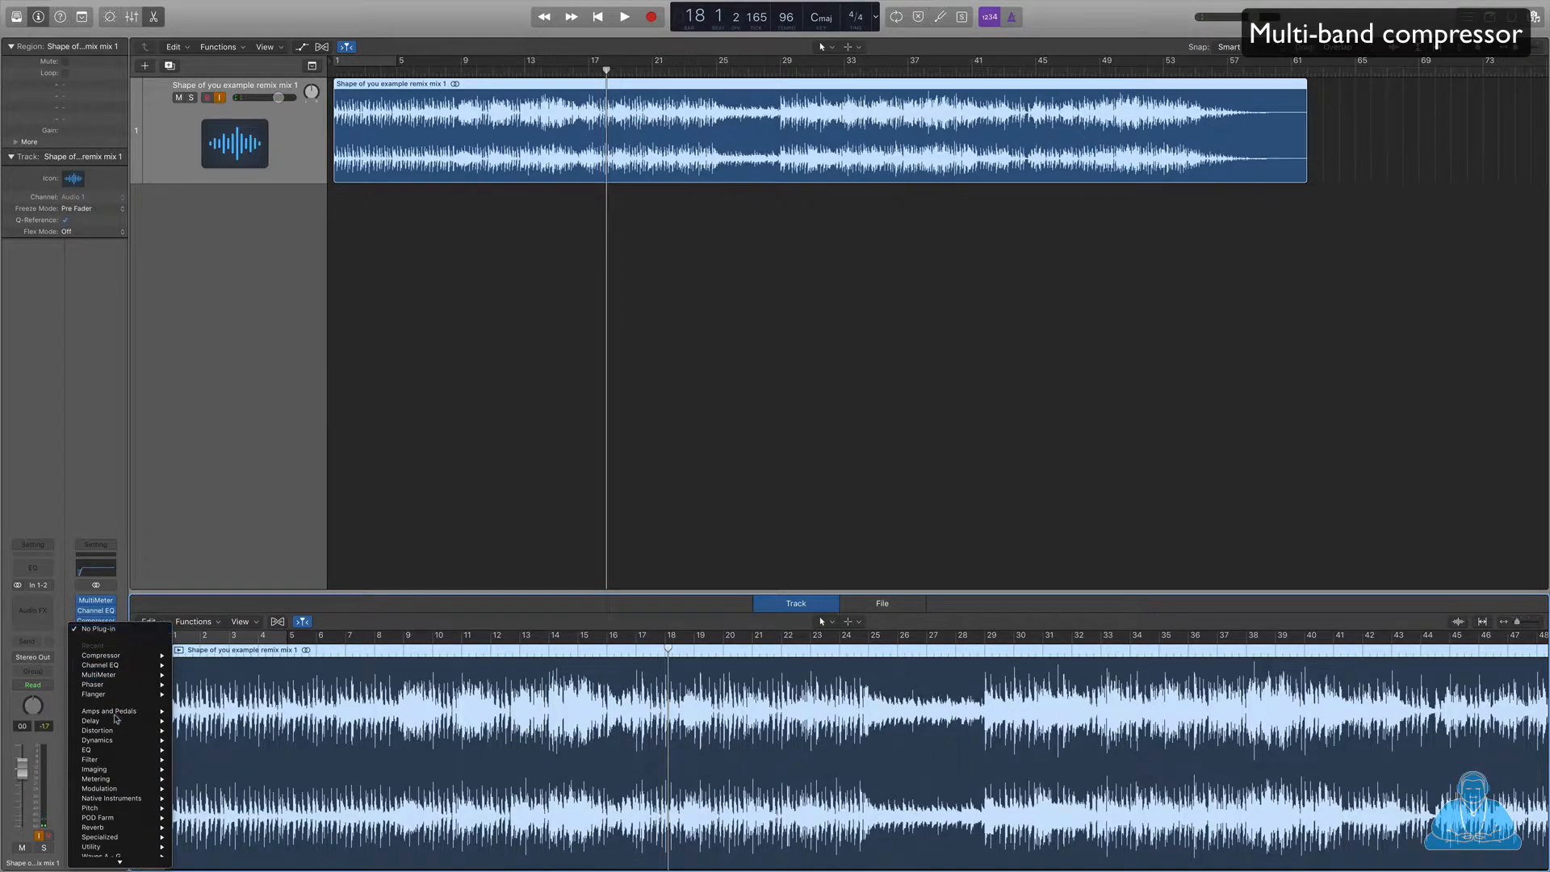
pyautogui.moveTo(121, 741)
pyautogui.moveTo(214, 799)
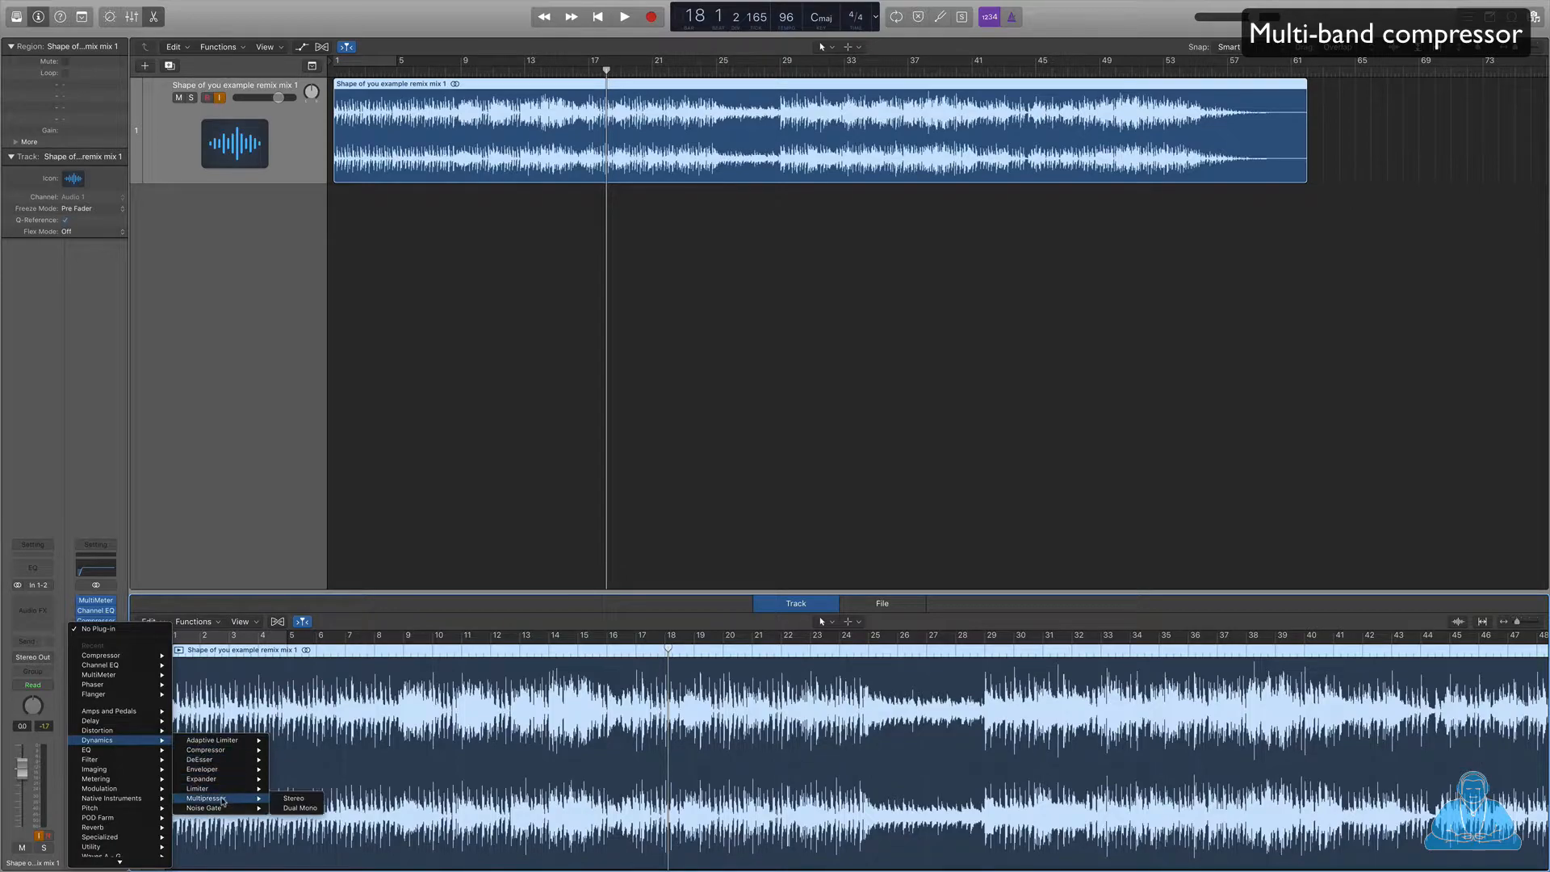
pyautogui.click(306, 800)
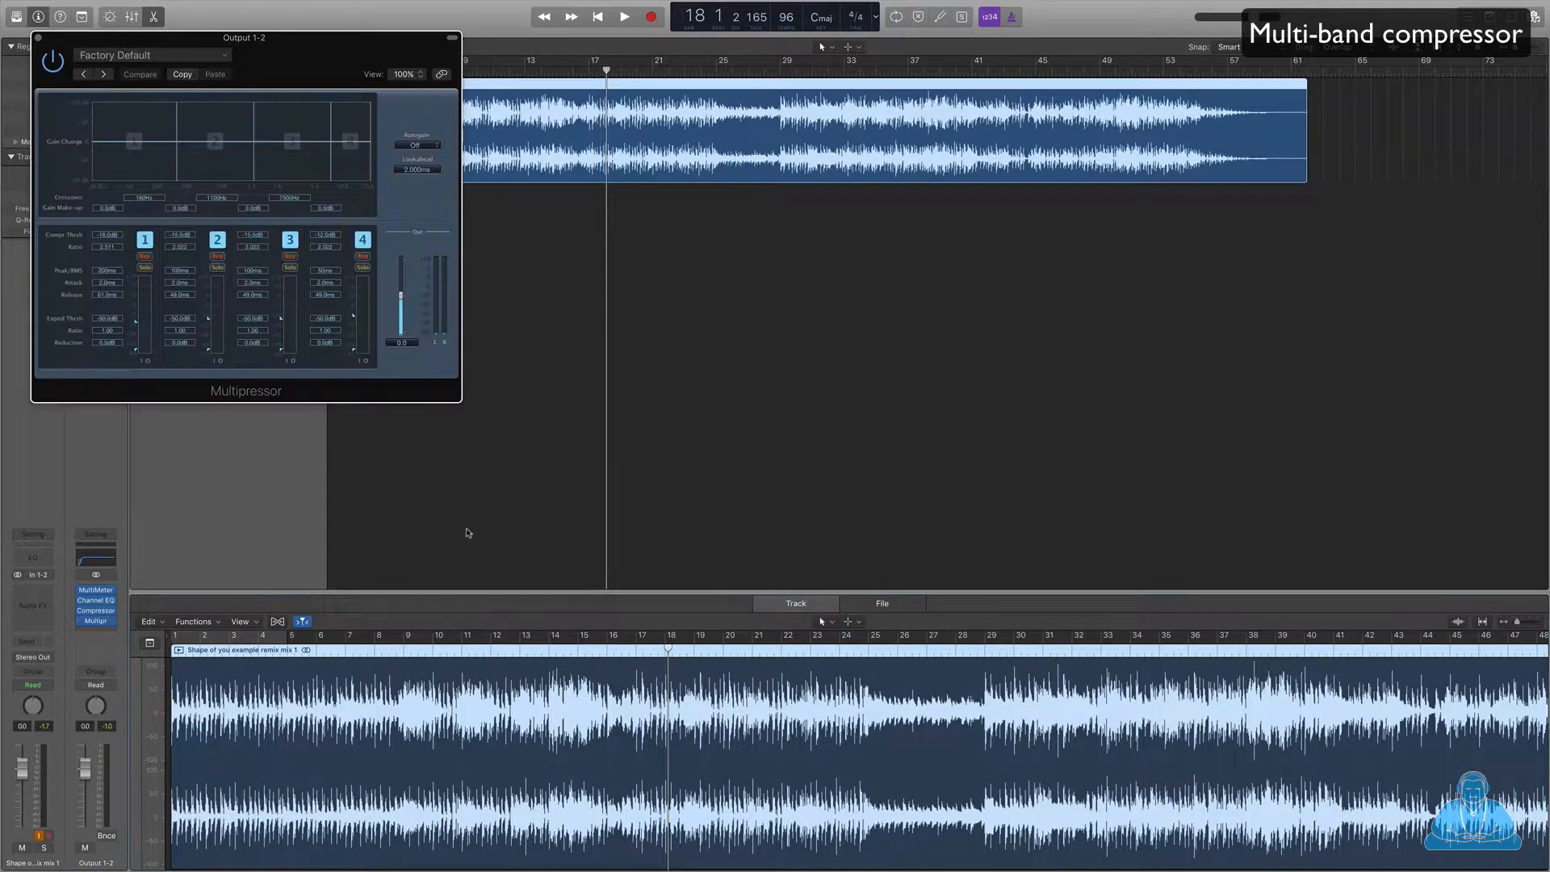
pyautogui.moveTo(256, 39); pyautogui.dragTo(750, 145)
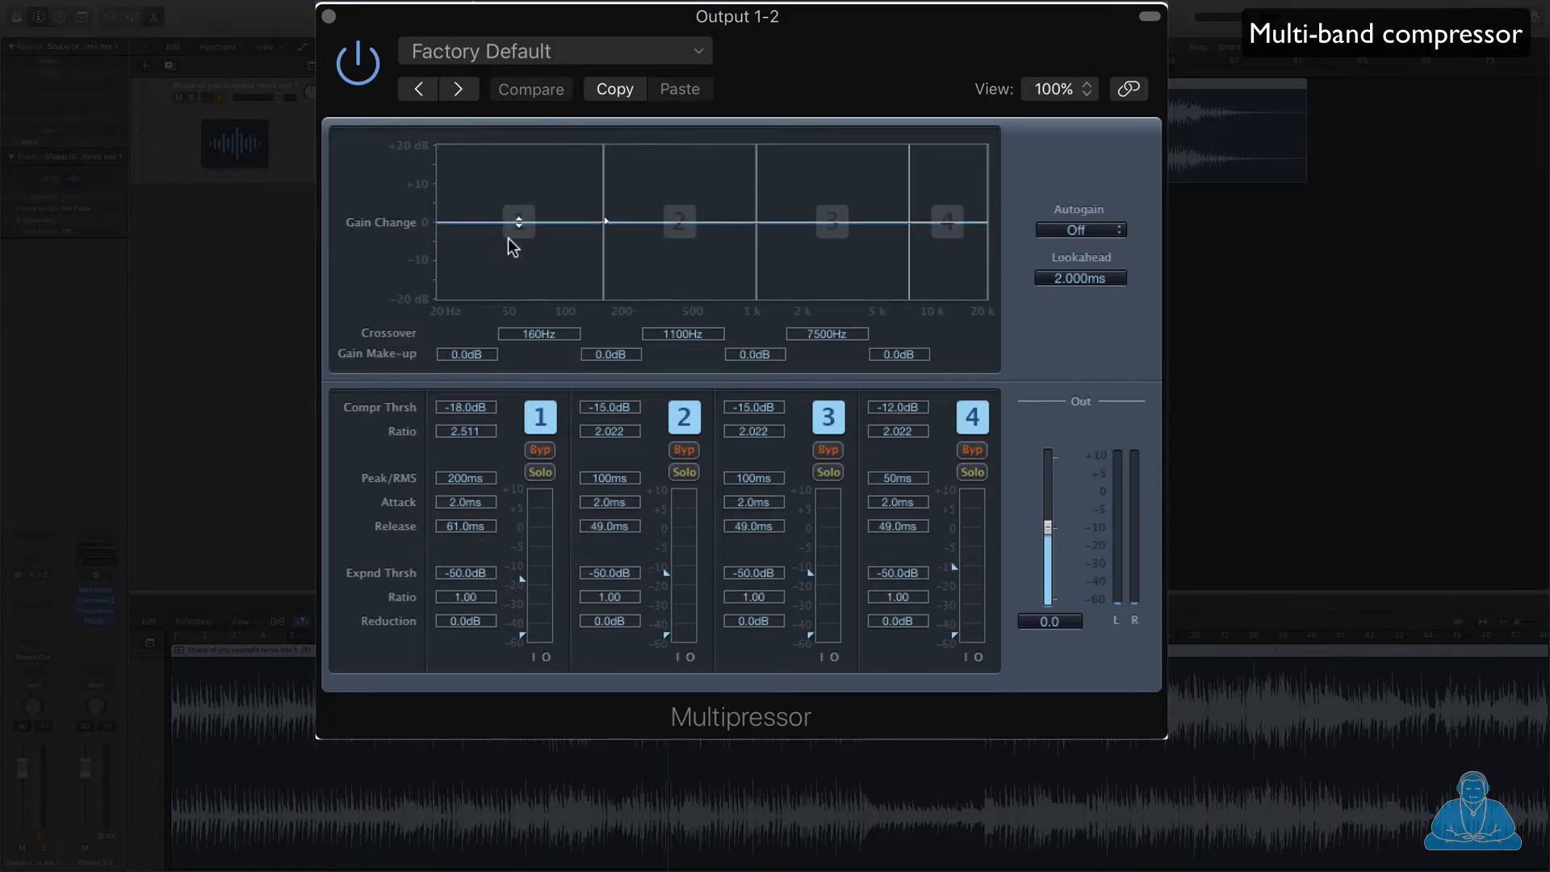
# - During playback, set Multipressor gain make-up to 4.0 dB on band 3 and 1.0 dB on band 1, with the upper crossover at 6300 Hz
pyautogui.press('space')
pyautogui.moveTo(832, 217); pyautogui.dragTo(832, 203)
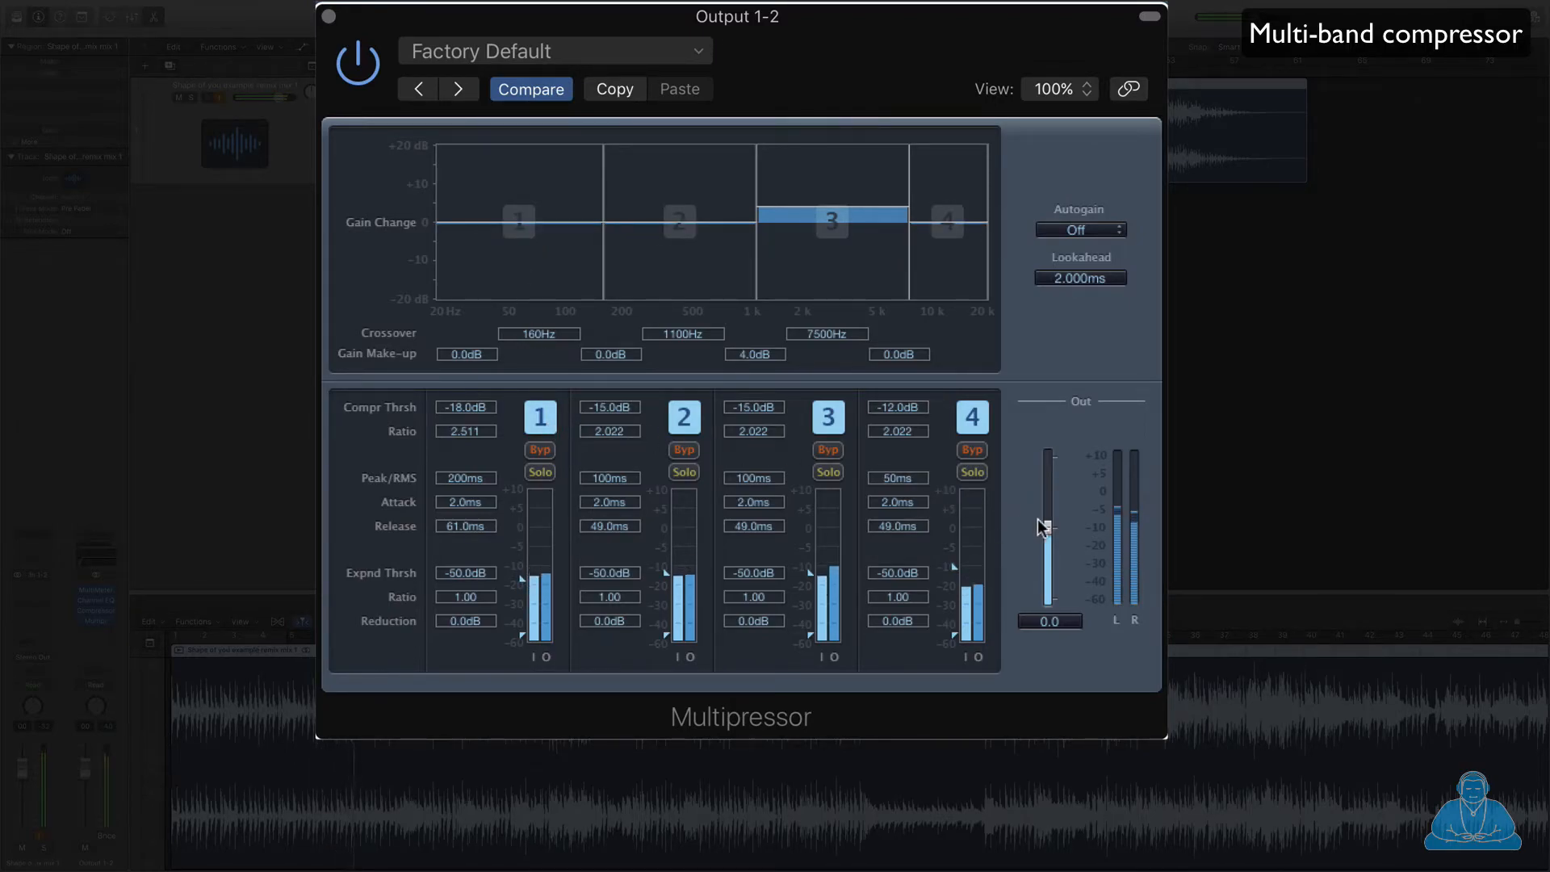
pyautogui.moveTo(906, 228); pyautogui.dragTo(943, 218)
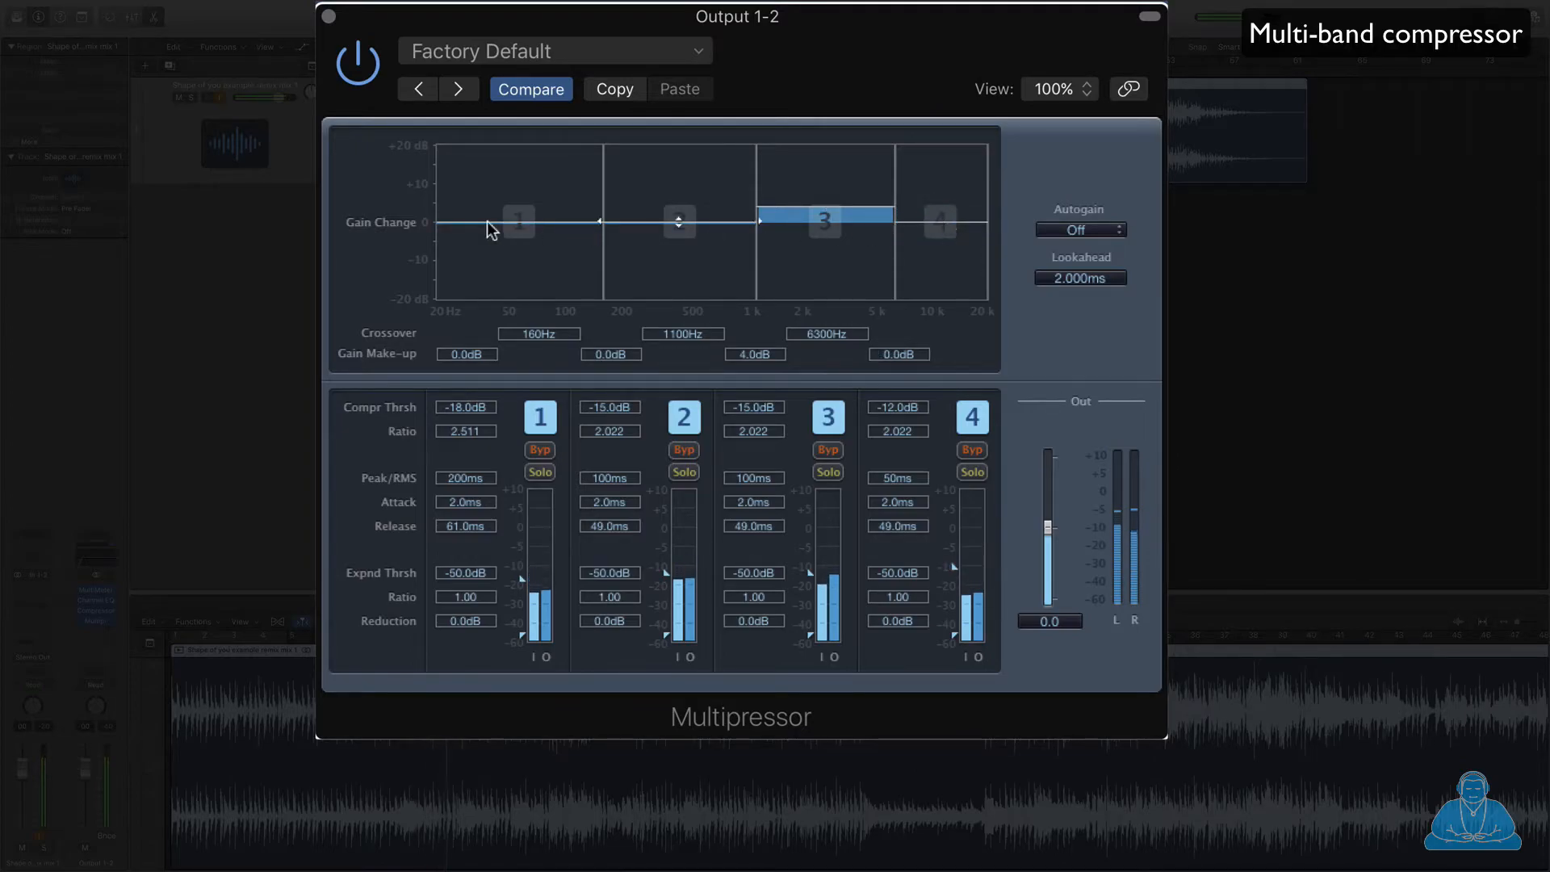
pyautogui.moveTo(519, 220); pyautogui.dragTo(574, 215)
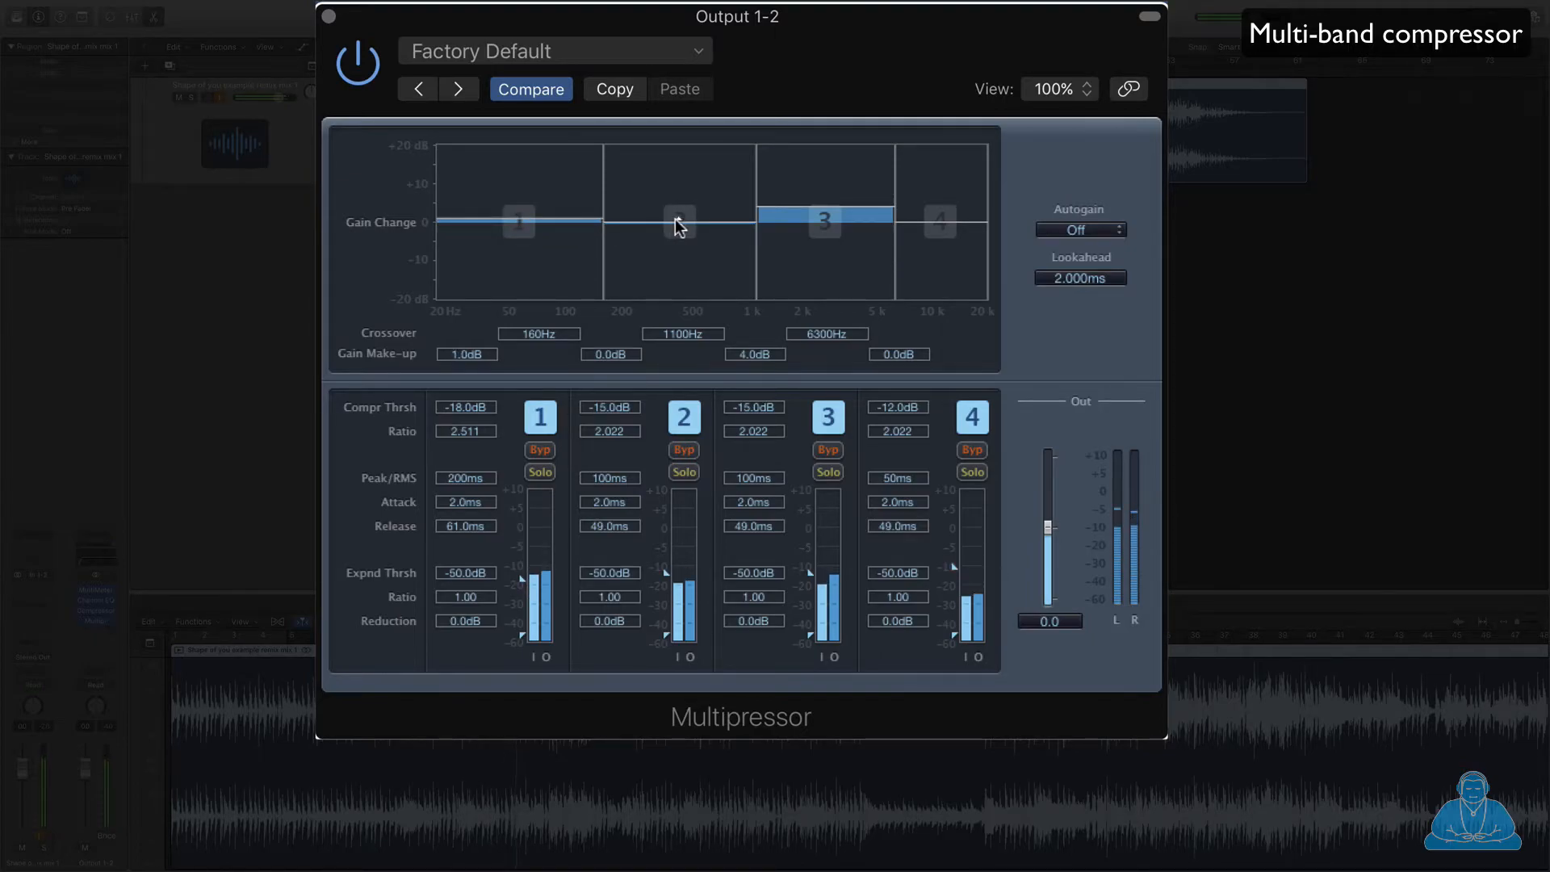
# - Compare the mix with the Multipressor bypassed and re-enabled, and stop playback
pyautogui.click(357, 65)
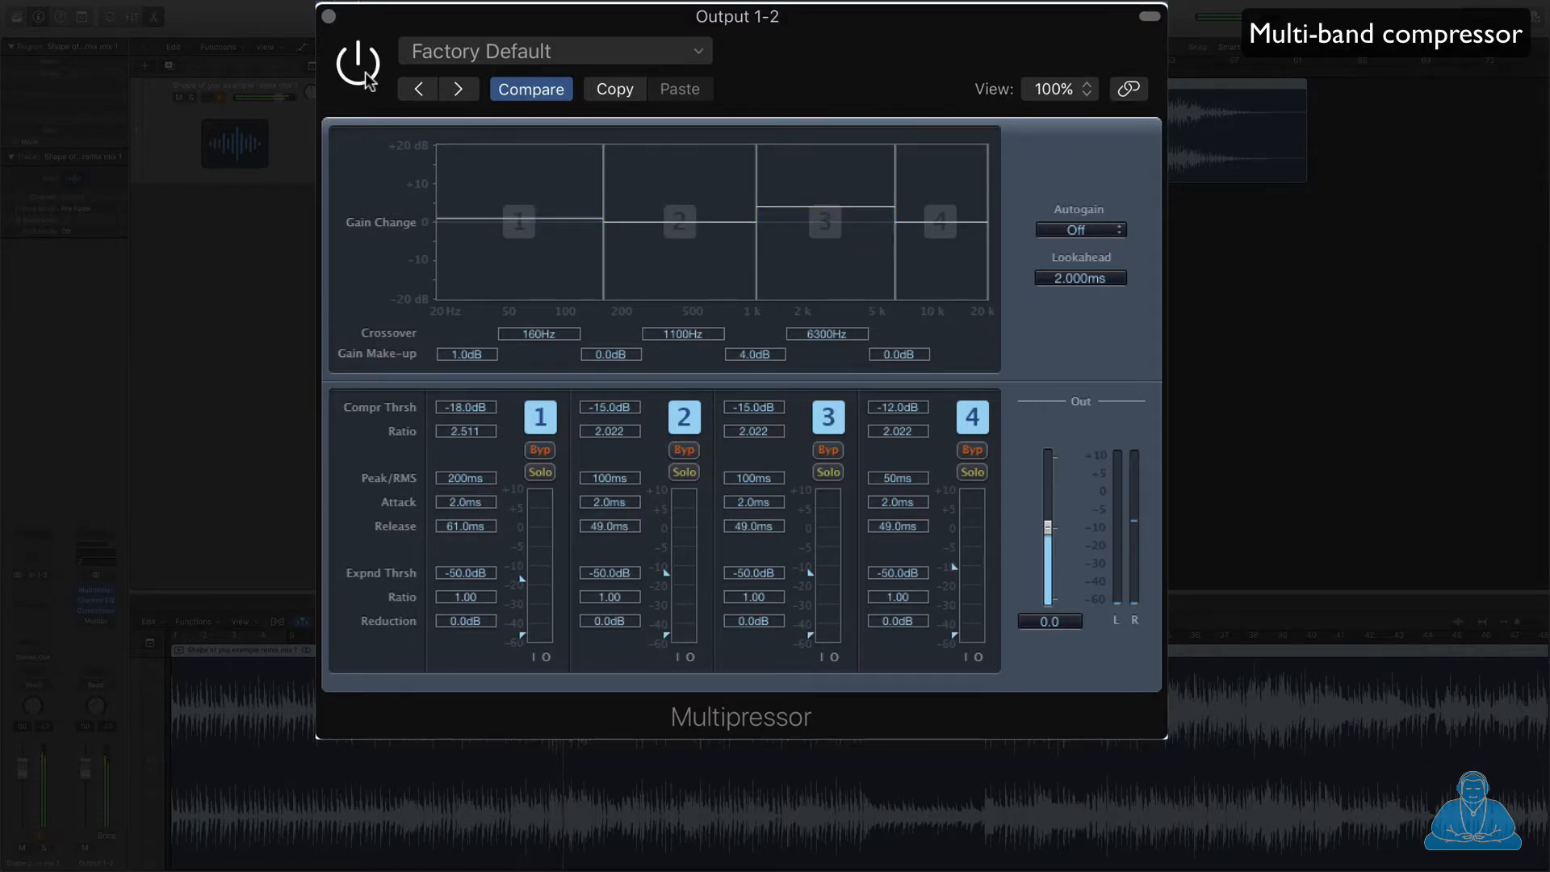
pyautogui.click(363, 71)
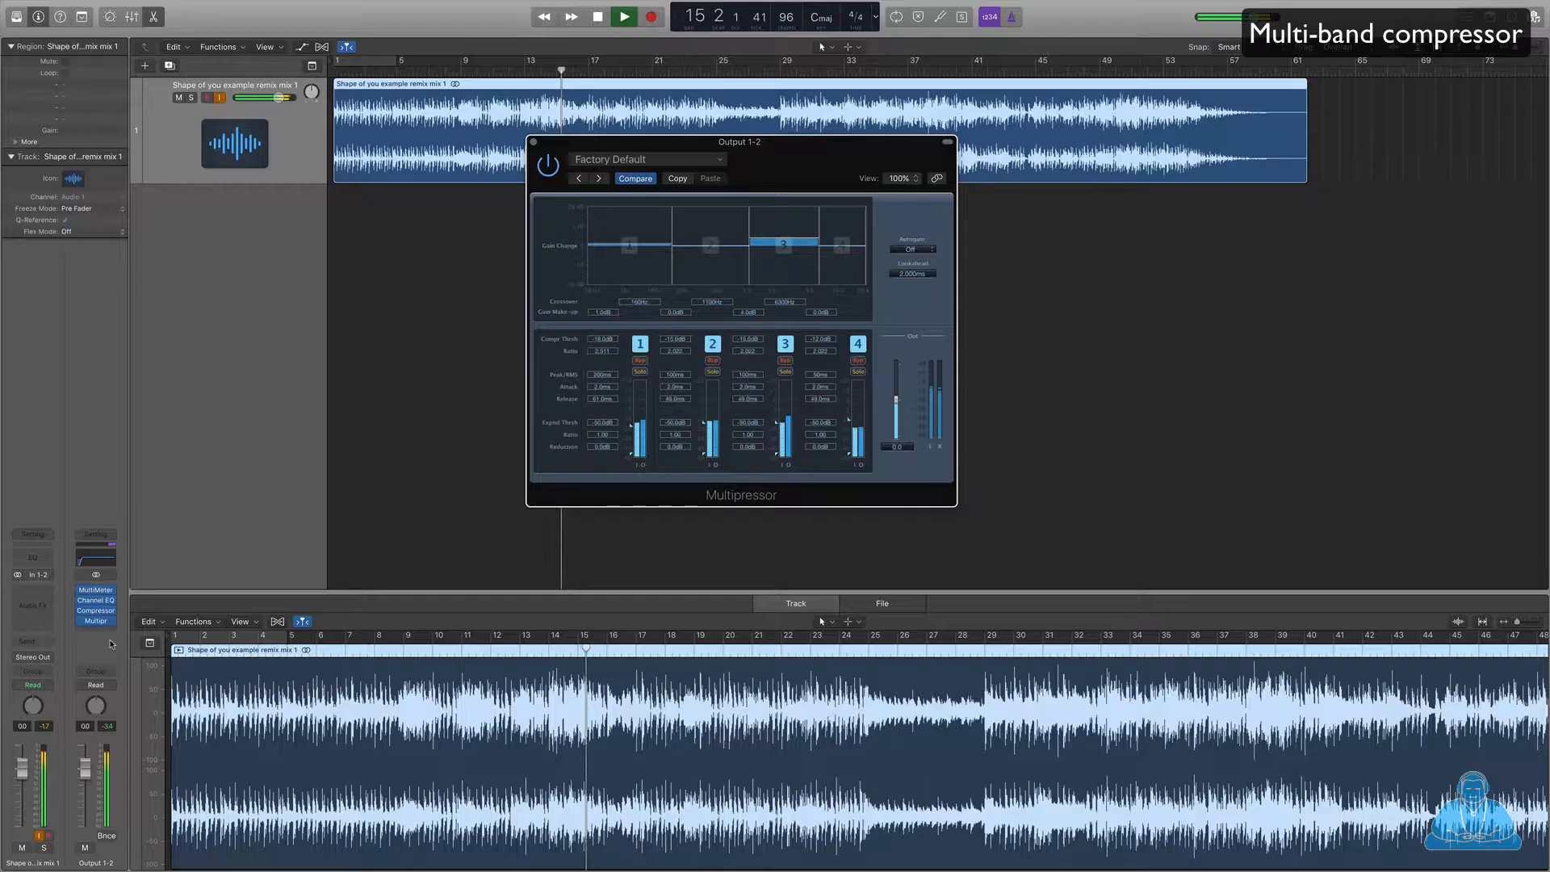
pyautogui.press('space')
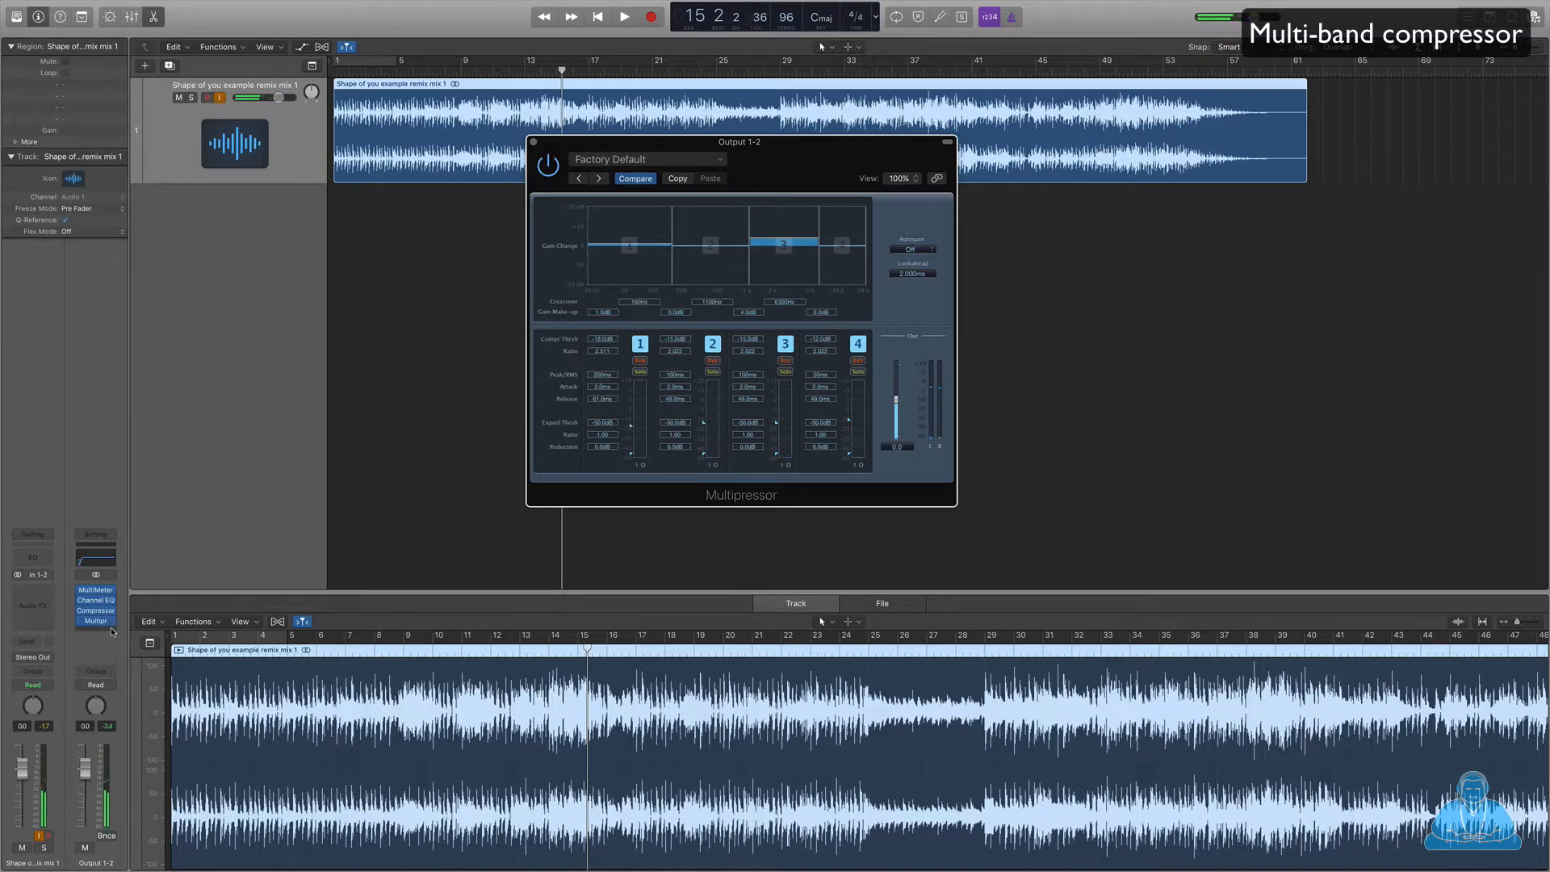
# - Insert a stereo Adaptive Limiter after the Multipressor on the output channel and move its window beside the Multipressor
pyautogui.click(112, 631)
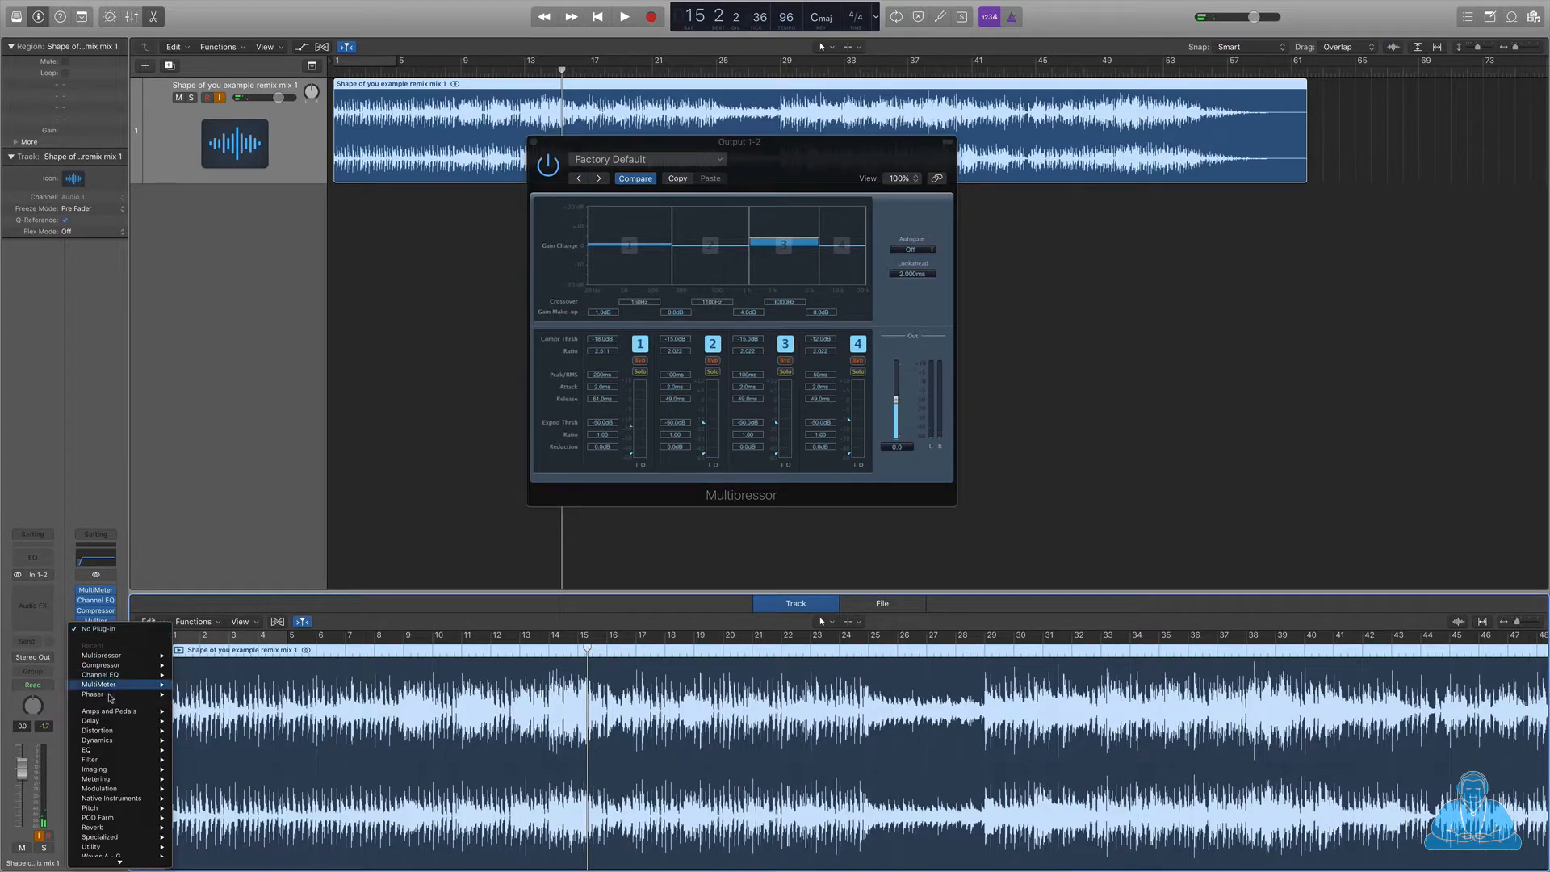
pyautogui.moveTo(112, 741)
pyautogui.moveTo(193, 744)
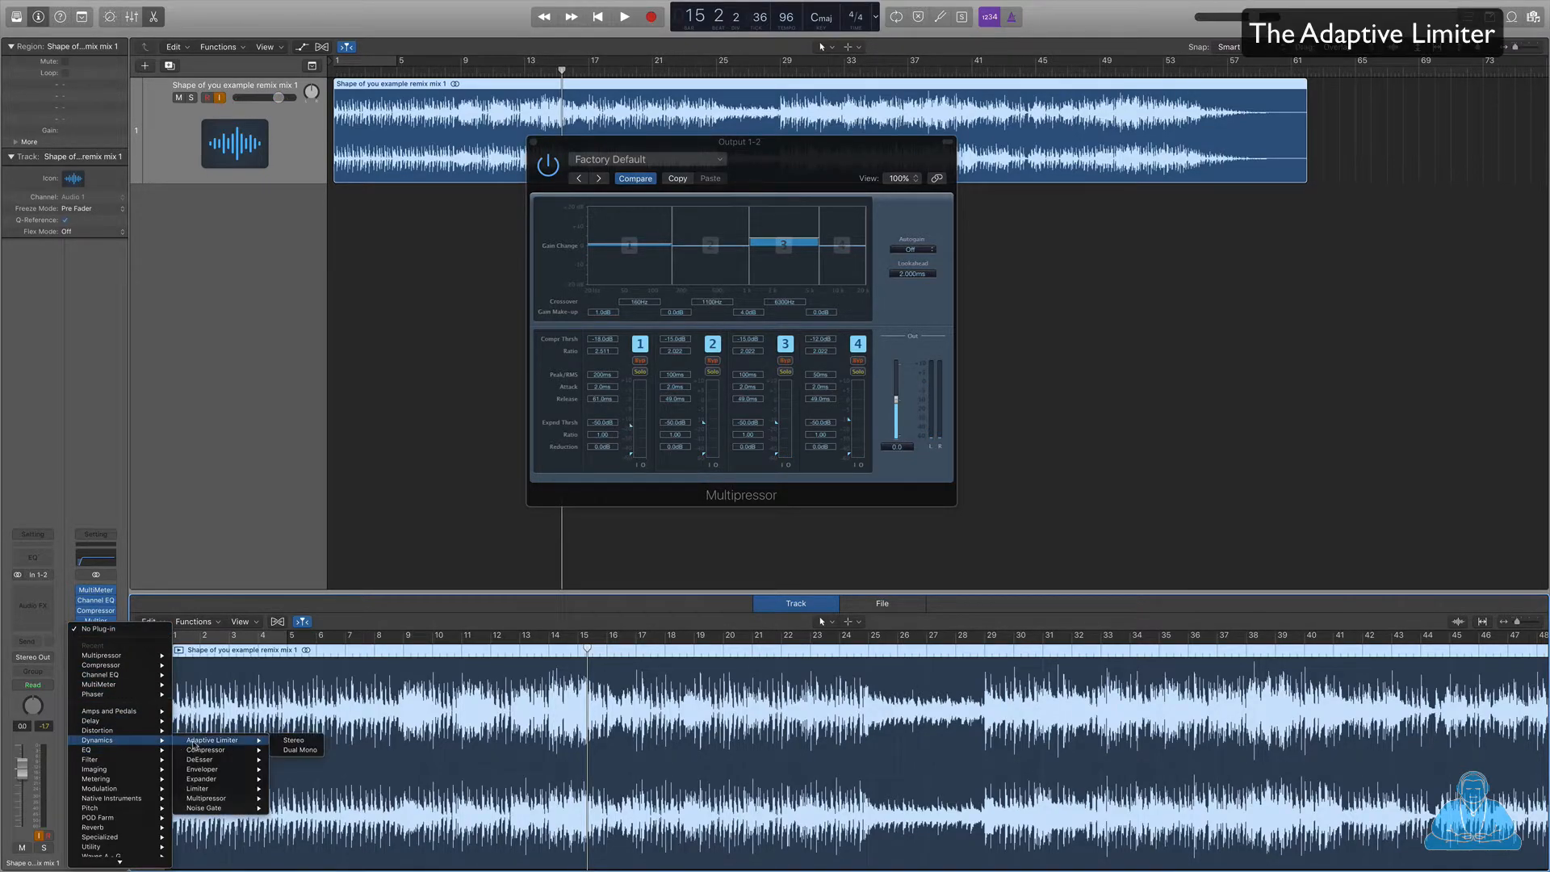
pyautogui.click(293, 740)
pyautogui.moveTo(389, 101); pyautogui.dragTo(1220, 254)
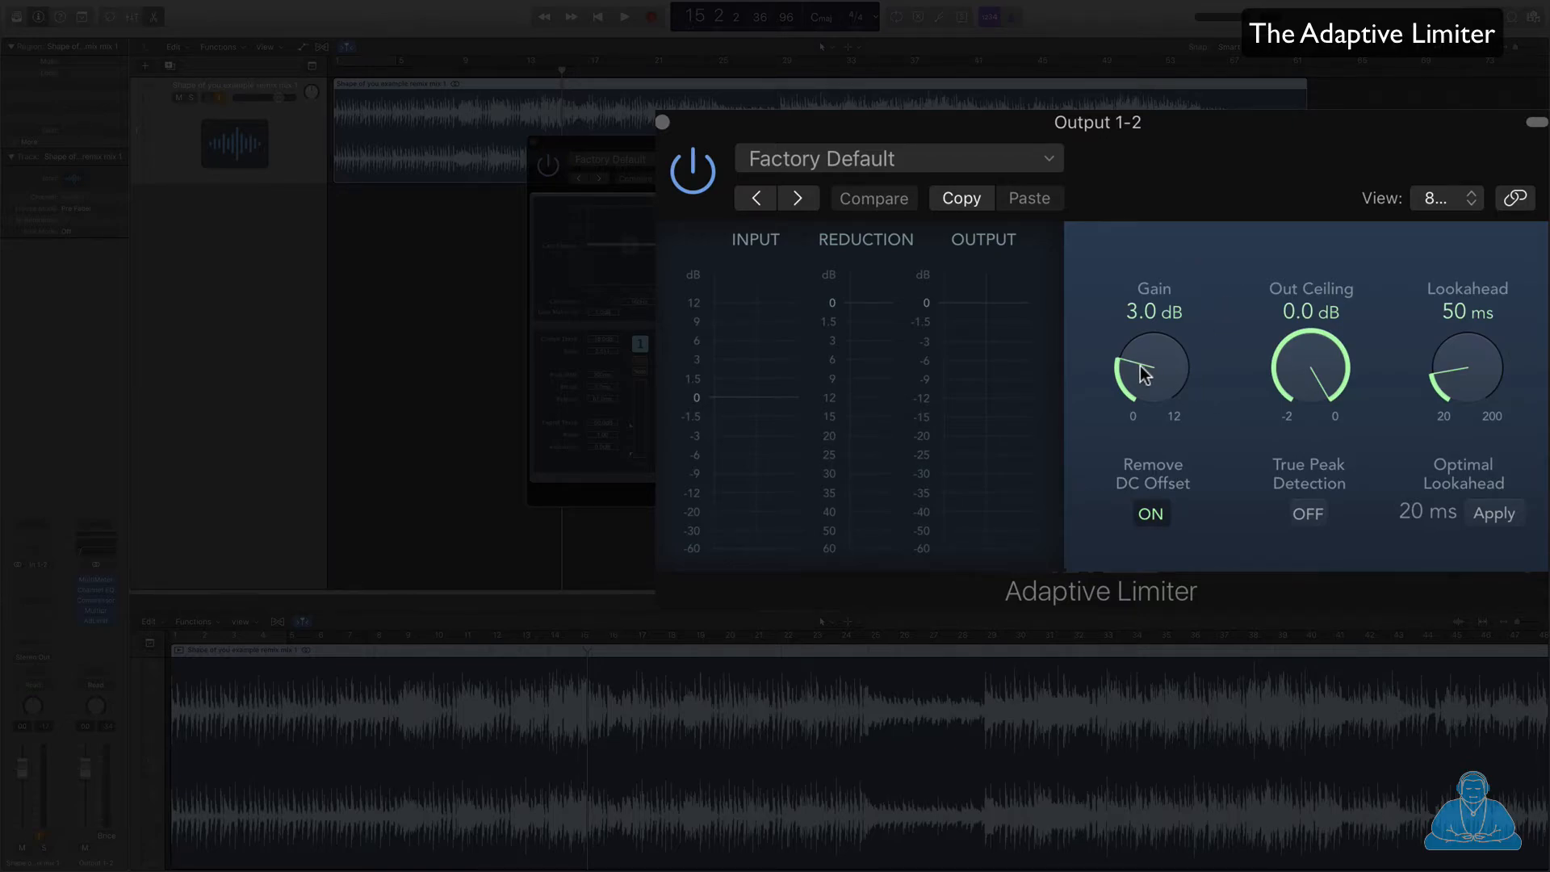
# - During playback, set the Adaptive Limiter's out ceiling to -0.1 dB and its gain to 2.8 dB
pyautogui.moveTo(1139, 364); pyautogui.dragTo(1169, 467)
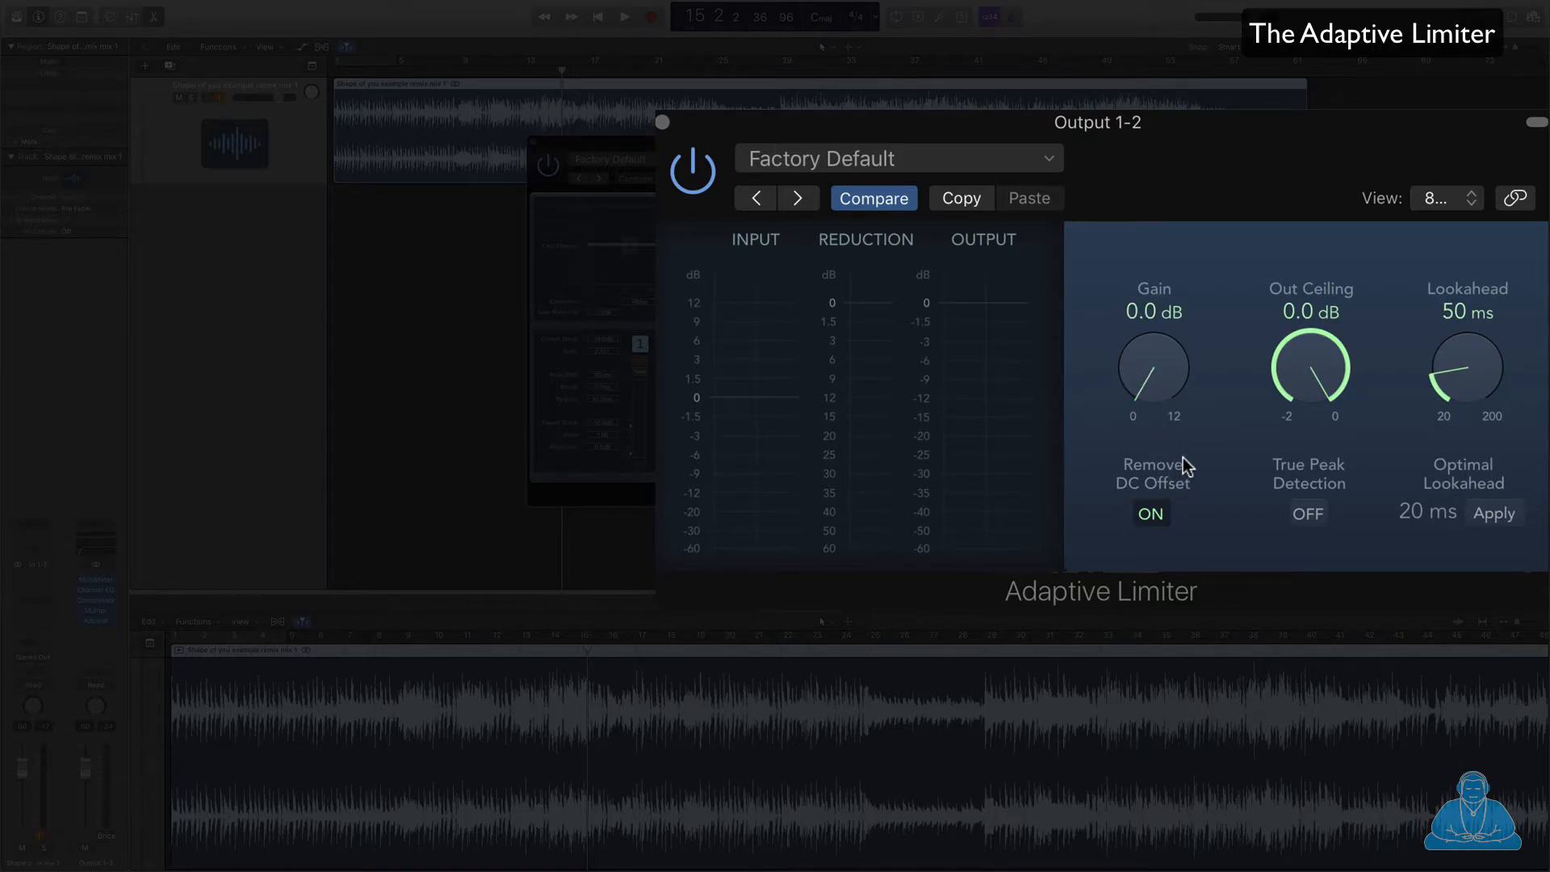
pyautogui.press('space')
pyautogui.moveTo(1301, 378); pyautogui.dragTo(1309, 365)
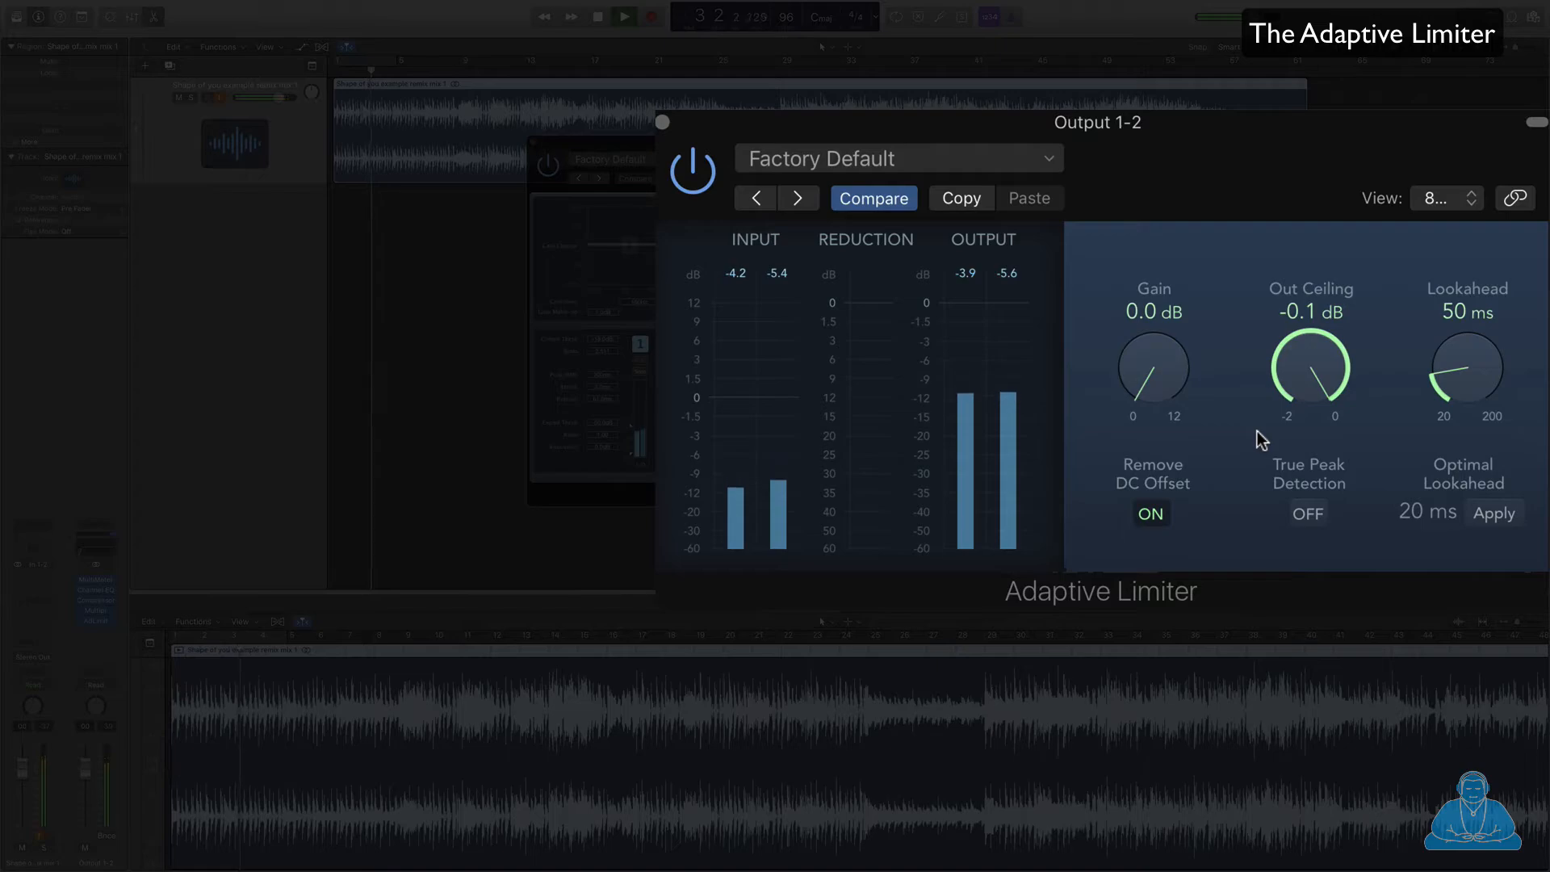
pyautogui.moveTo(1161, 373); pyautogui.dragTo(1160, 287)
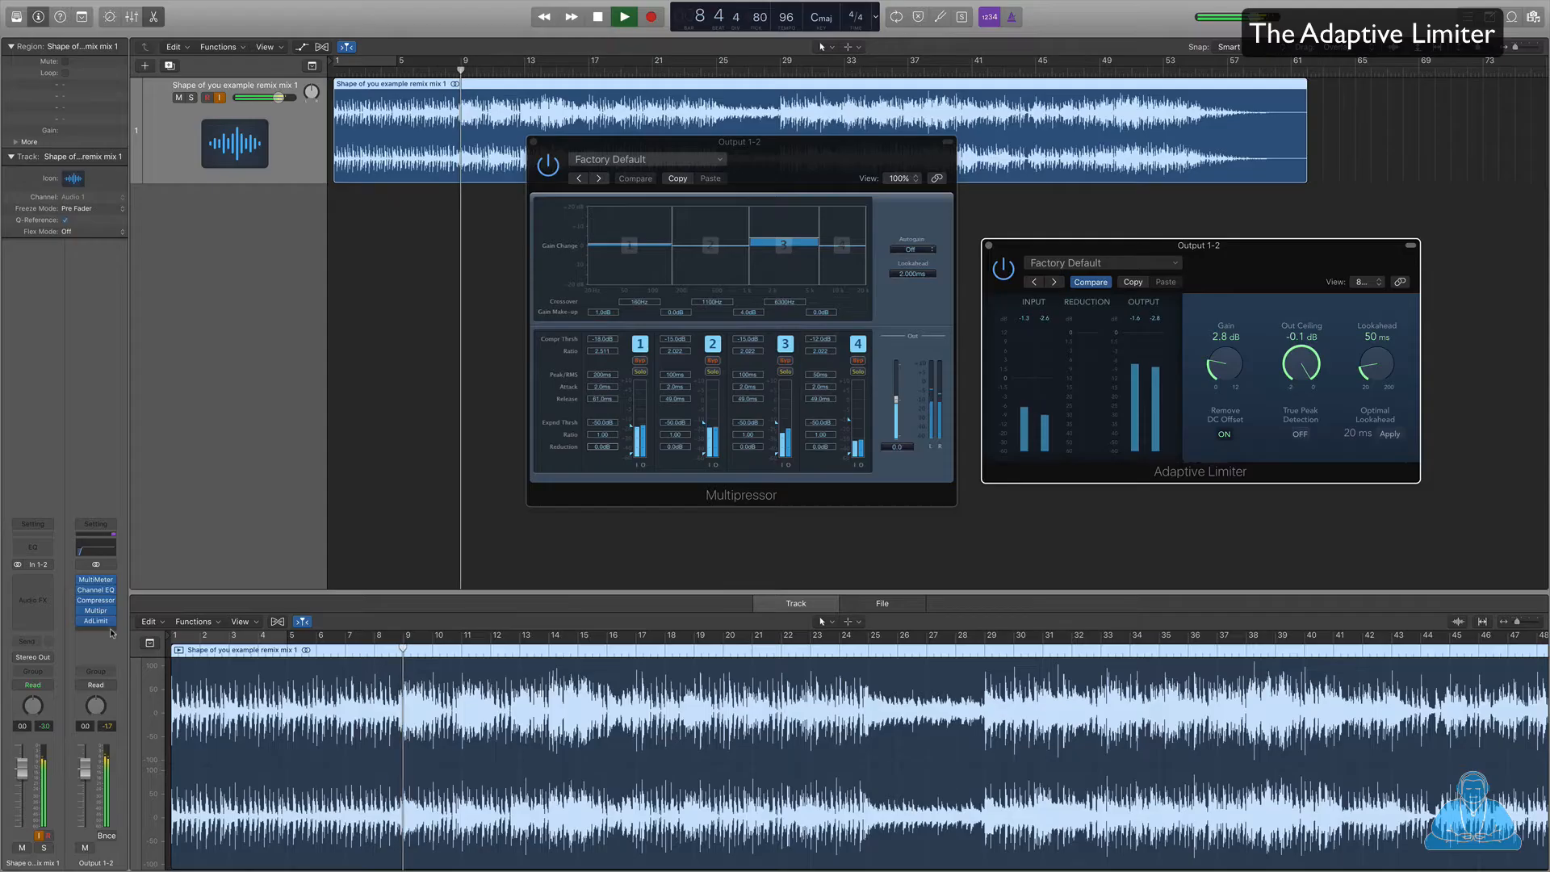
# - Insert a second MultiMeter after the Adaptive Limiter and place its window beside the first MultiMeter's to compare the chain's input and output
pyautogui.click(111, 633)
pyautogui.moveTo(112, 779)
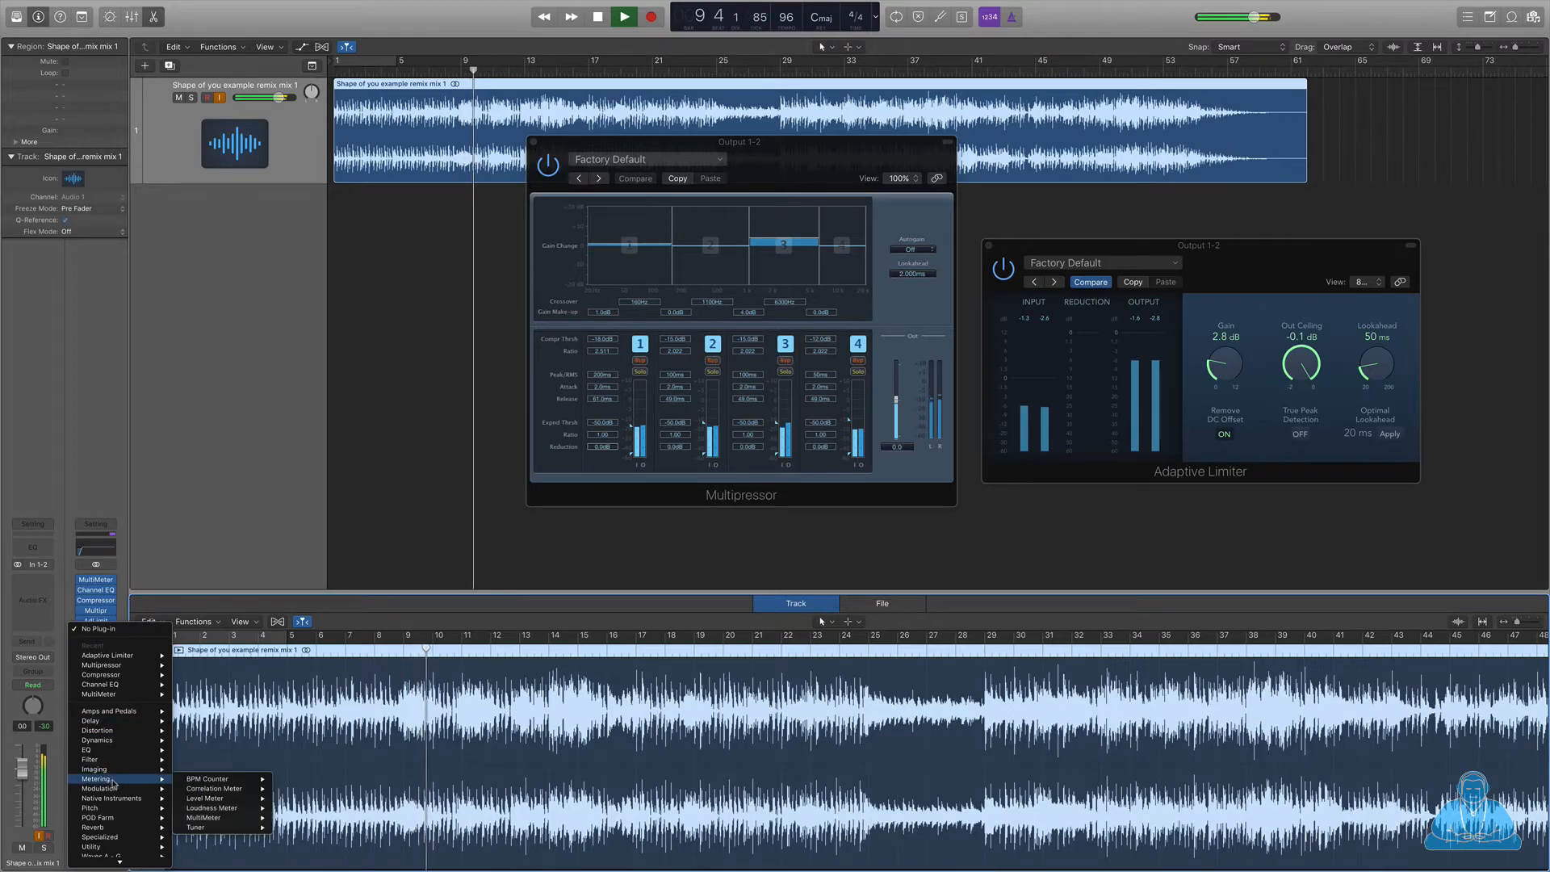
pyautogui.moveTo(242, 818)
pyautogui.click(298, 818)
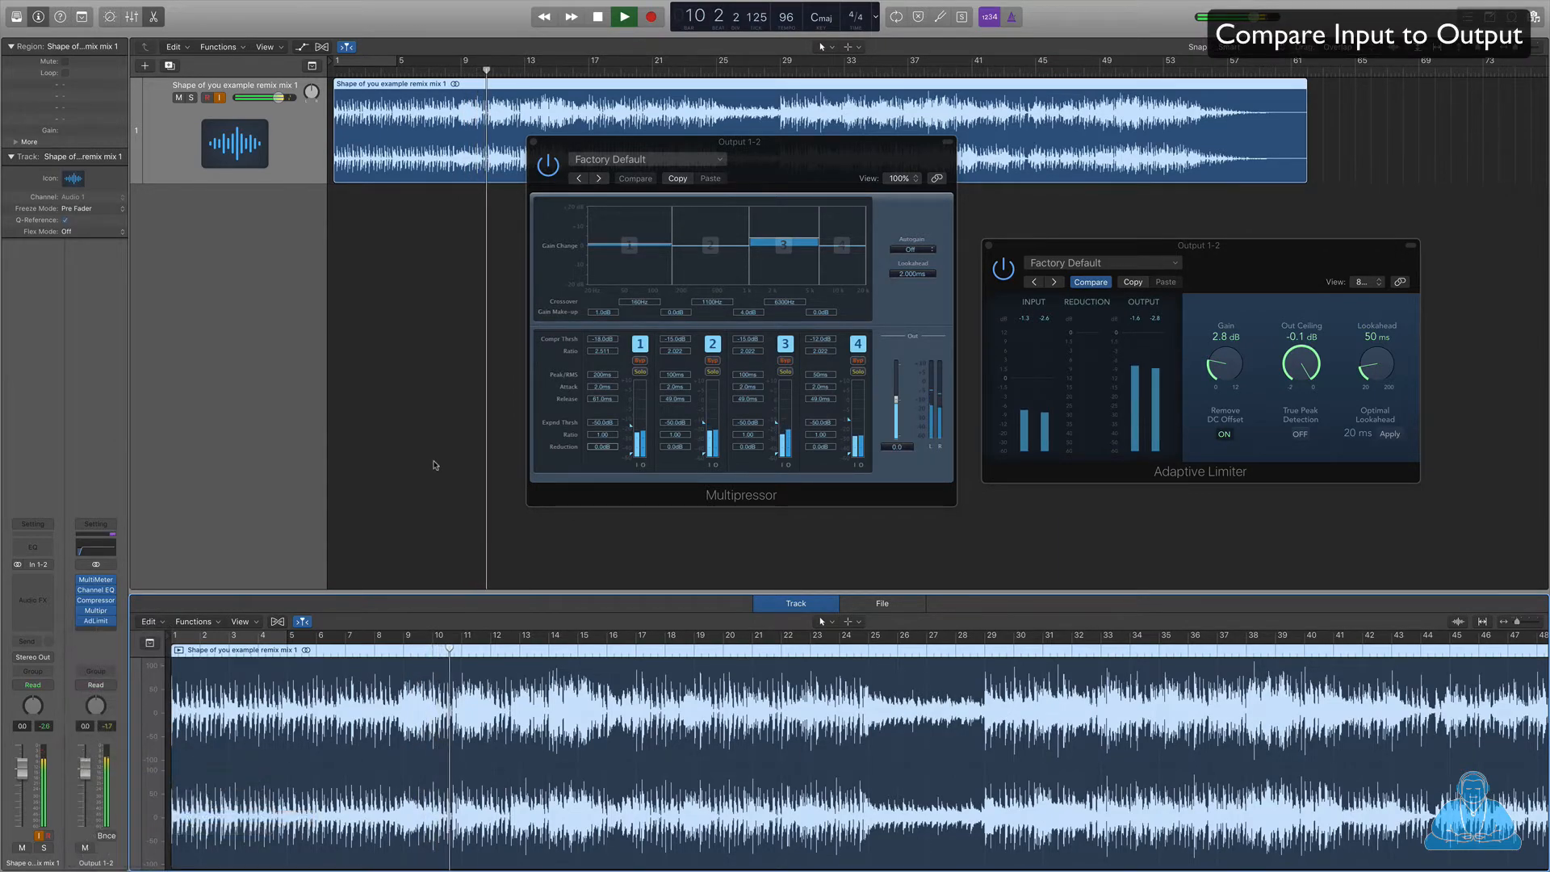
pyautogui.moveTo(305, 41); pyautogui.dragTo(1069, 163)
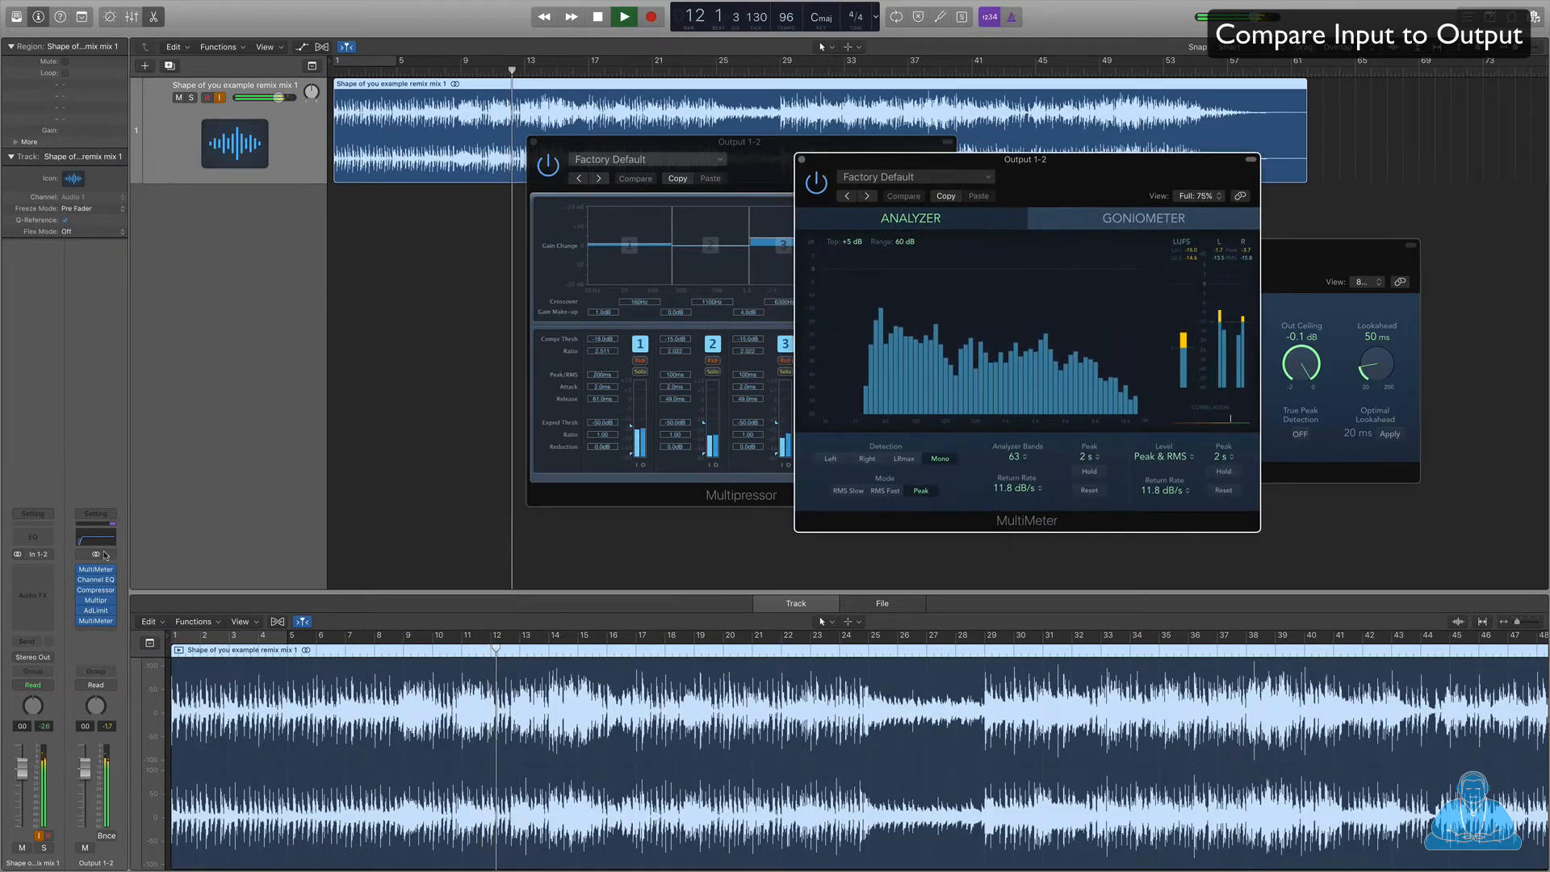
pyautogui.click(103, 571)
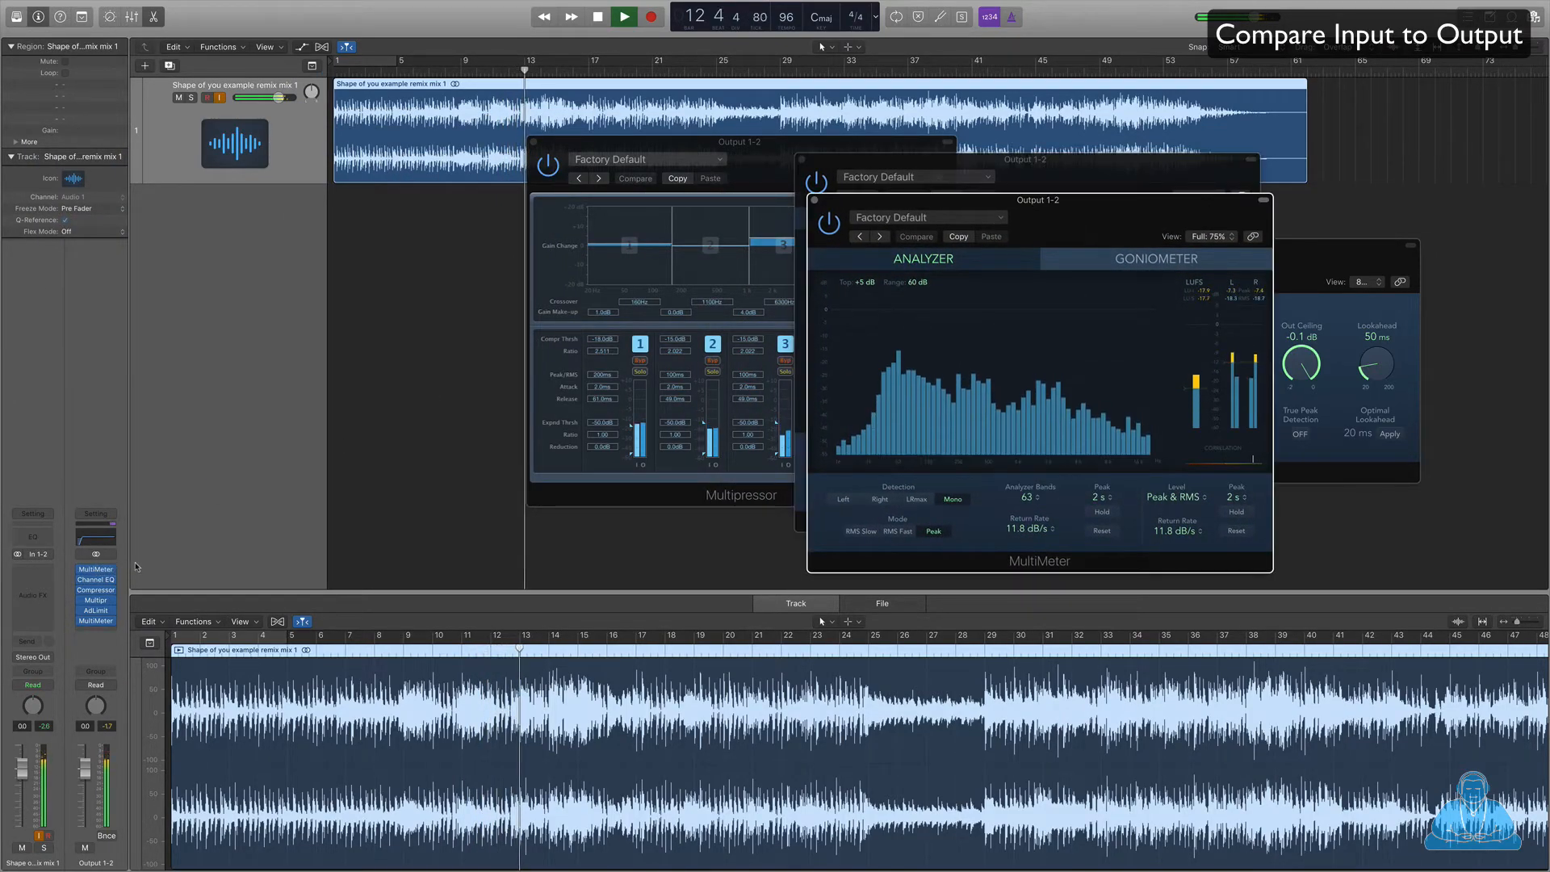
pyautogui.moveTo(959, 204); pyautogui.dragTo(436, 176)
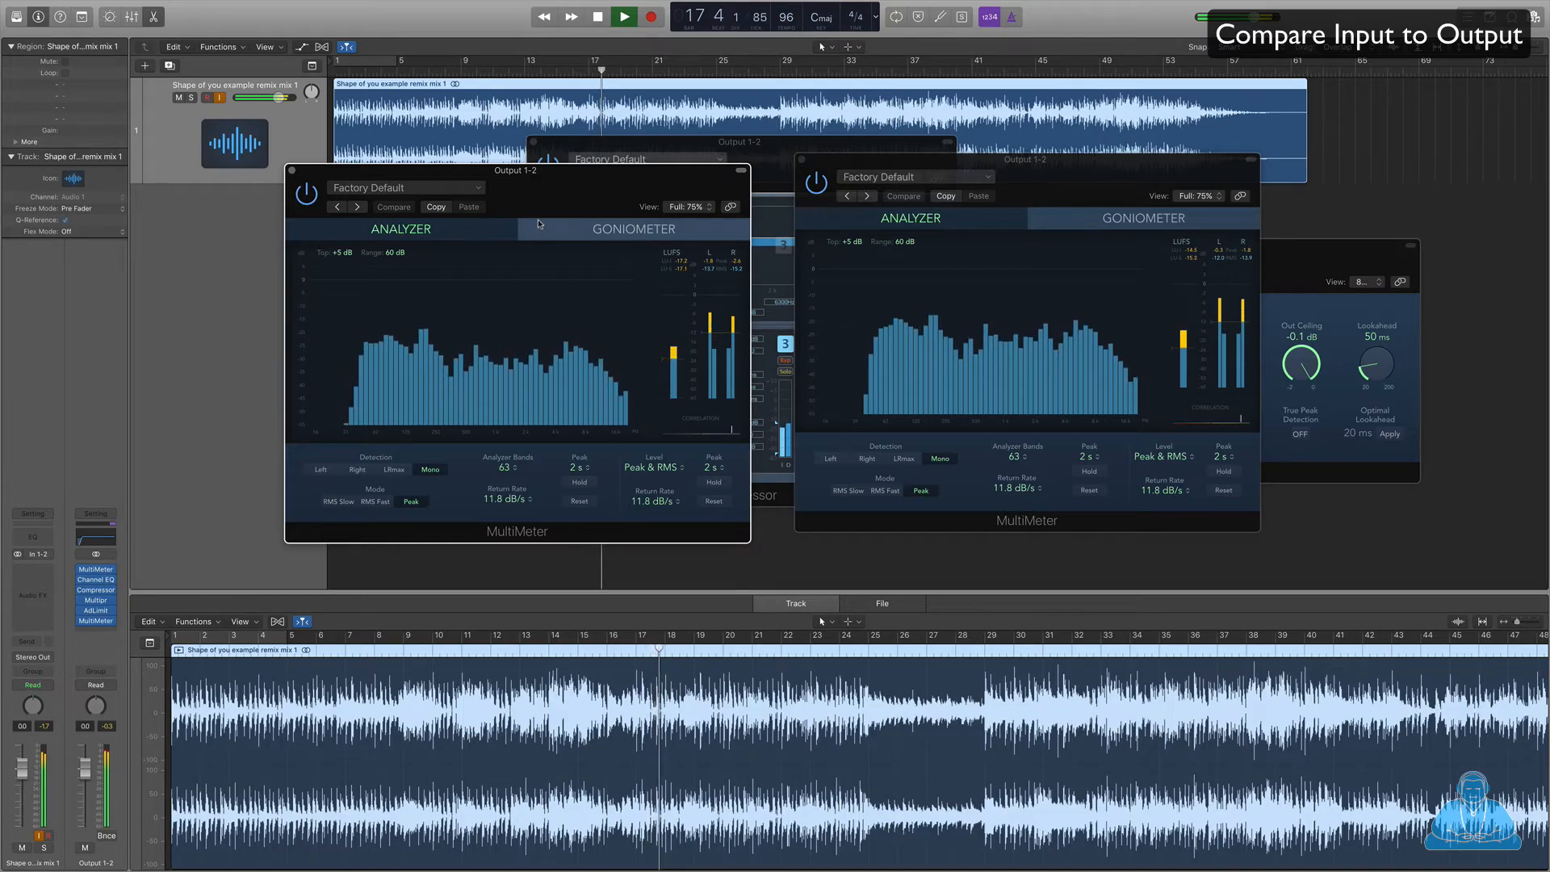
# - Close all open plug-in windows and stop playback
pyautogui.click(292, 170)
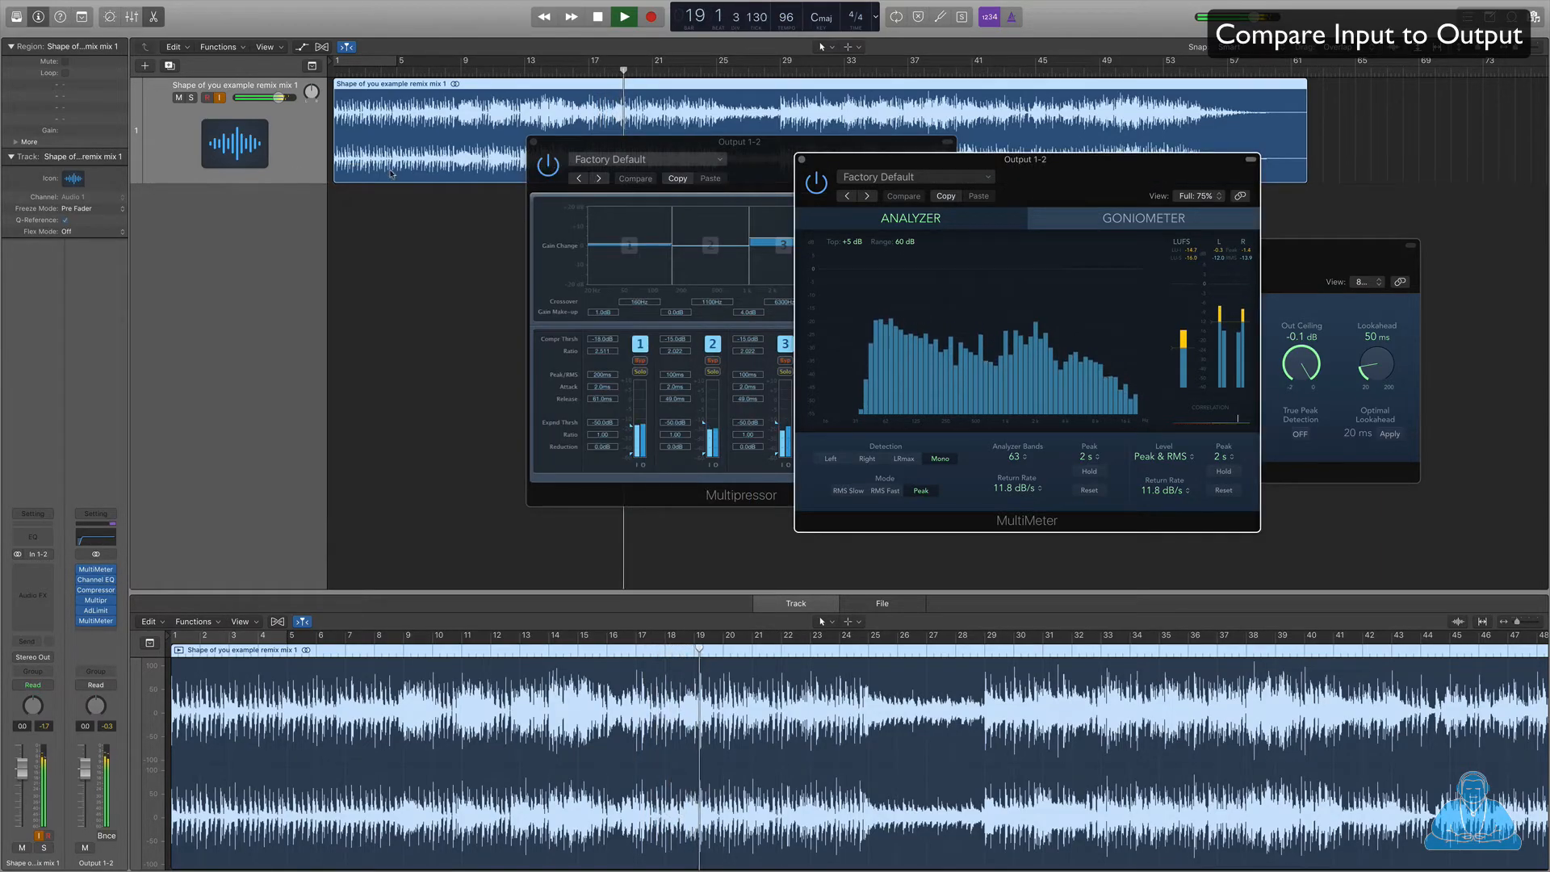
pyautogui.click(532, 141)
pyautogui.click(801, 160)
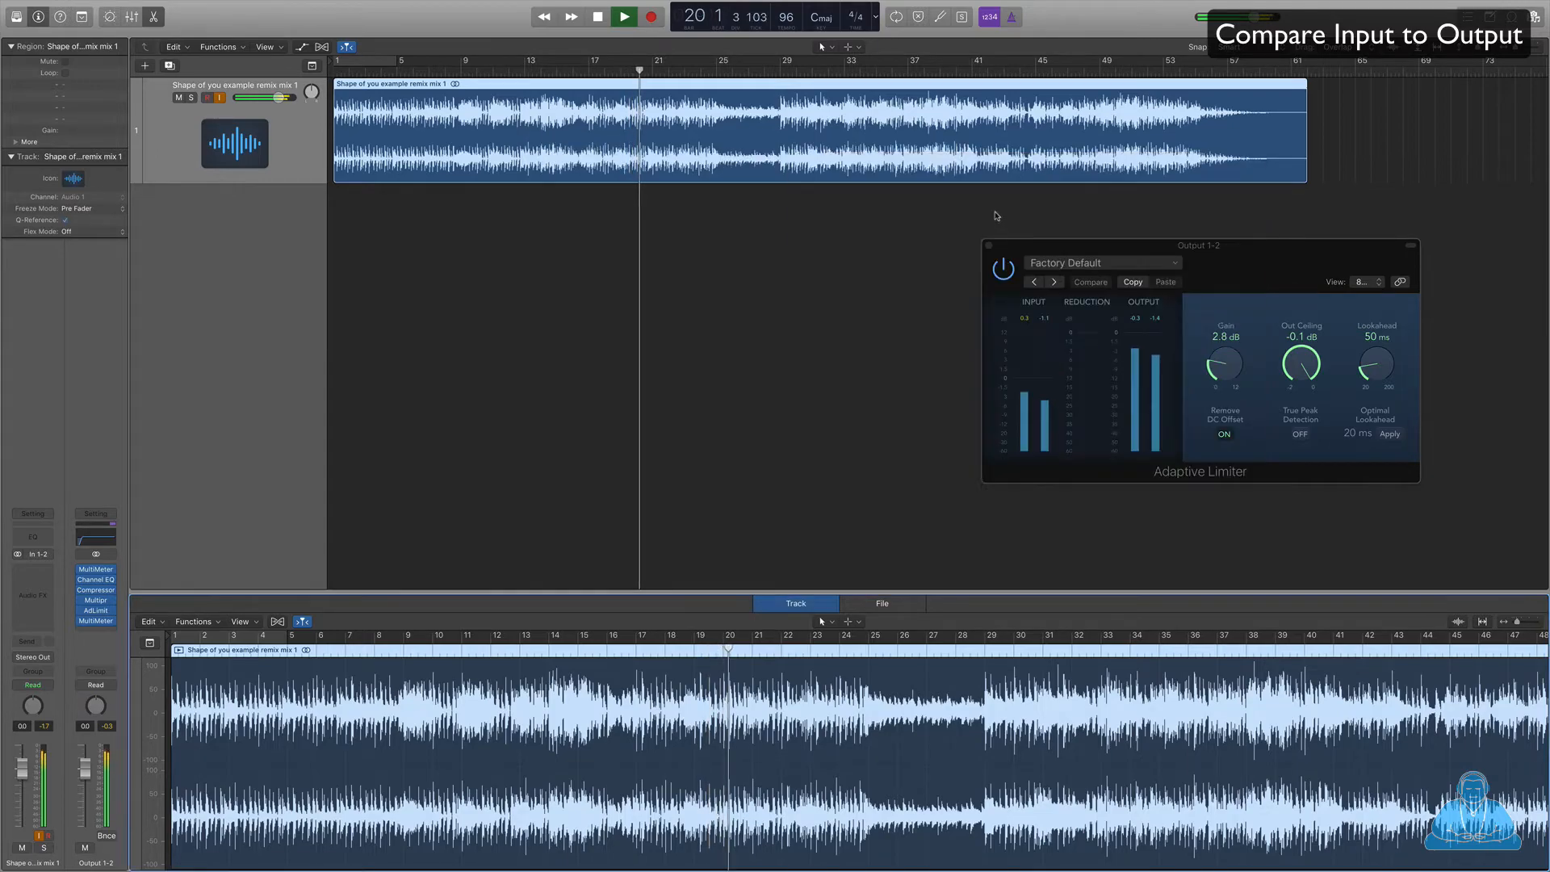
pyautogui.press('super+w')
pyautogui.press('space')
# - Set the cycle range over the whole song and configure the output channel's bounce as PCM only, in Offline mode
pyautogui.moveTo(338, 62); pyautogui.dragTo(1308, 141)
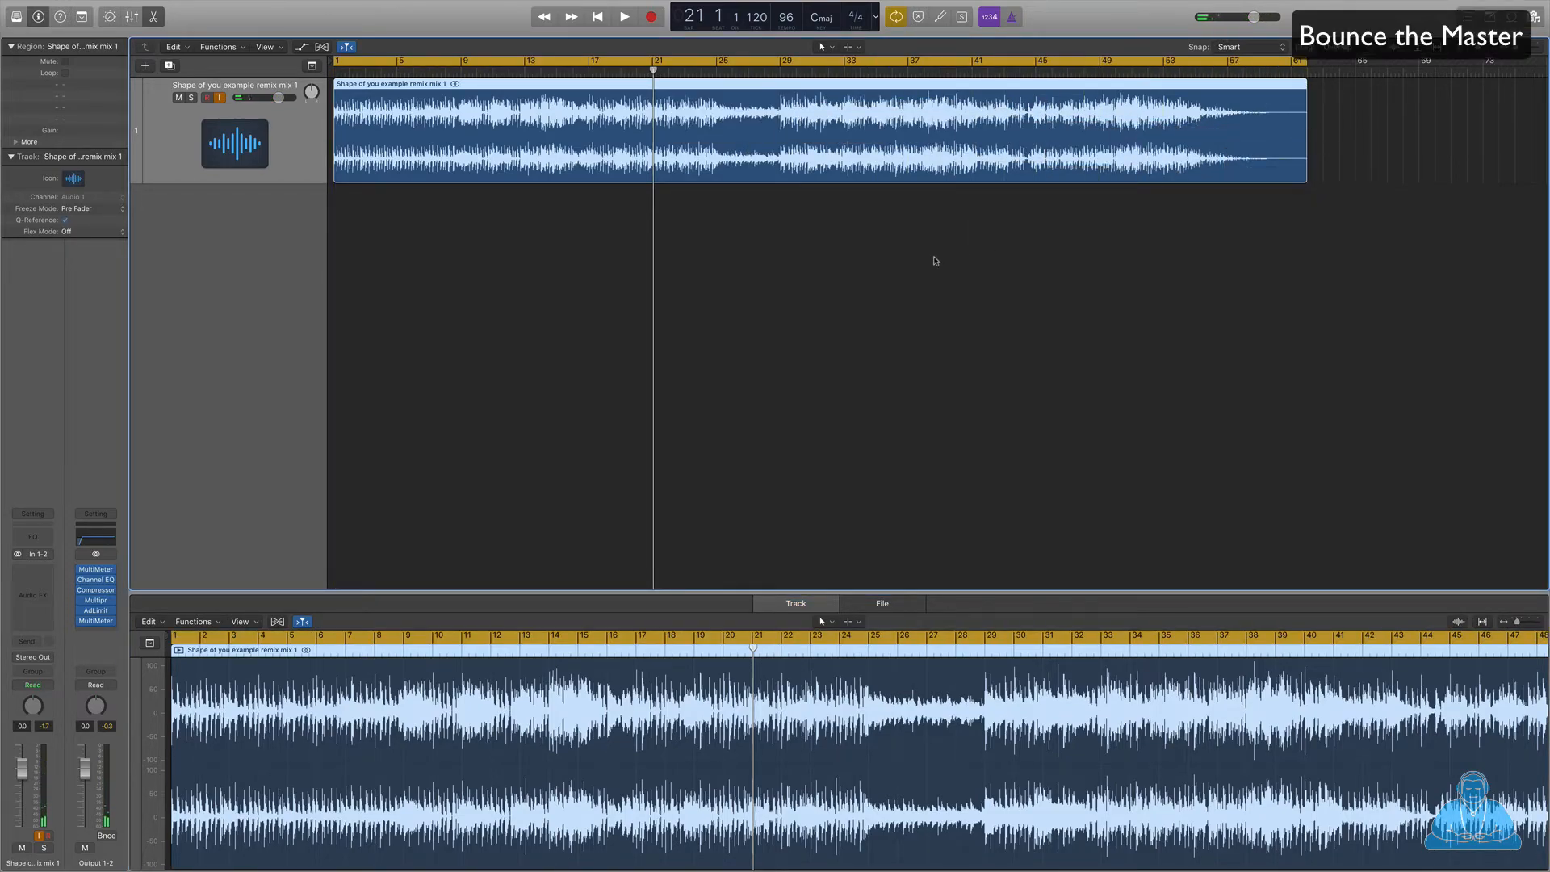
pyautogui.click(106, 836)
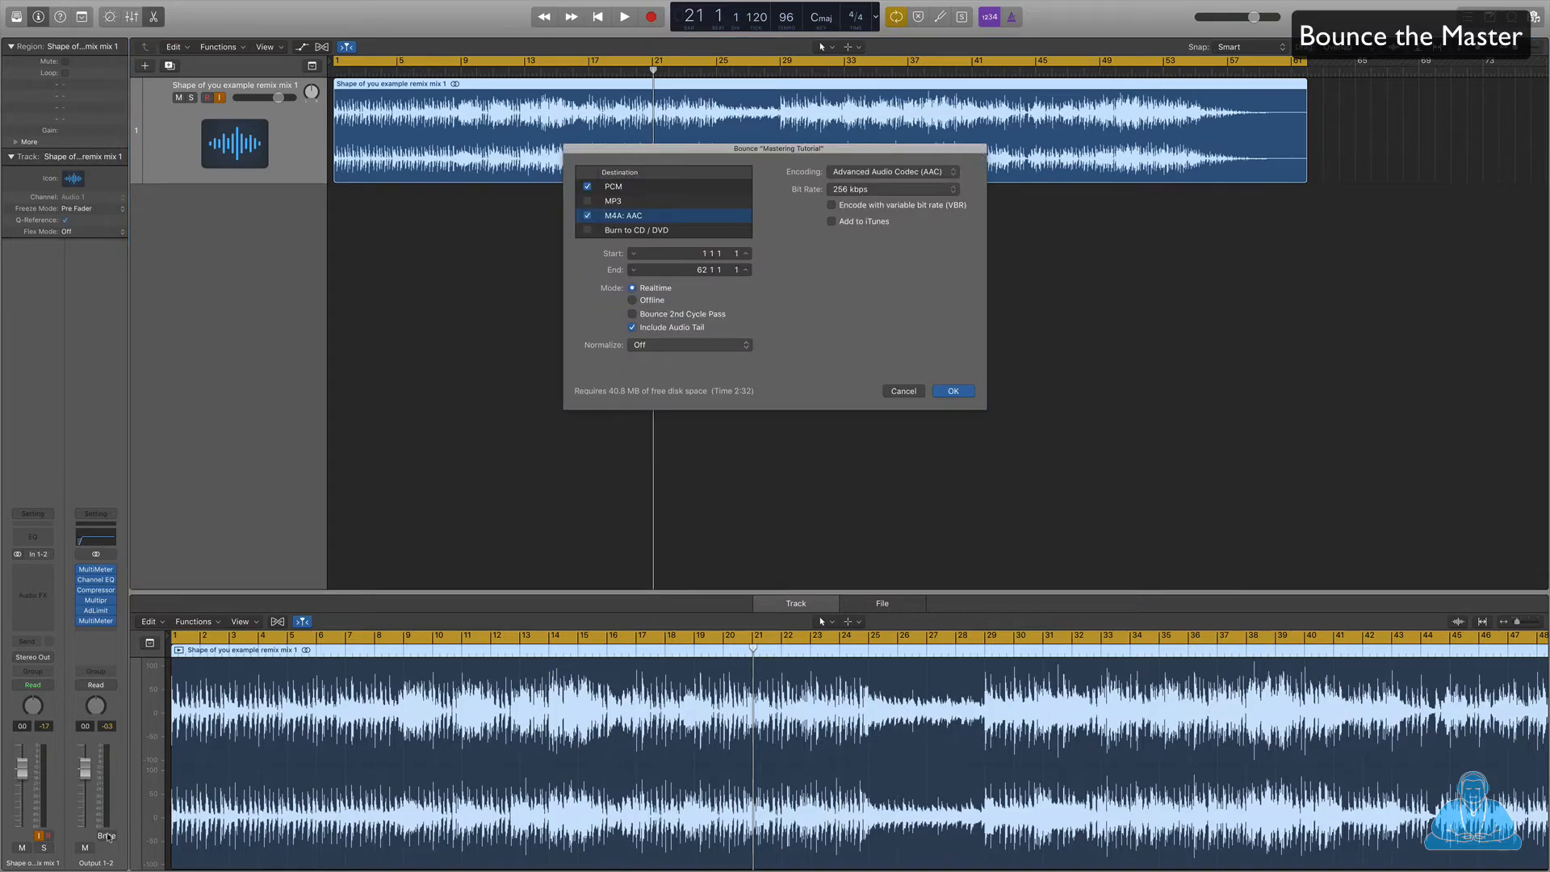
pyautogui.click(588, 216)
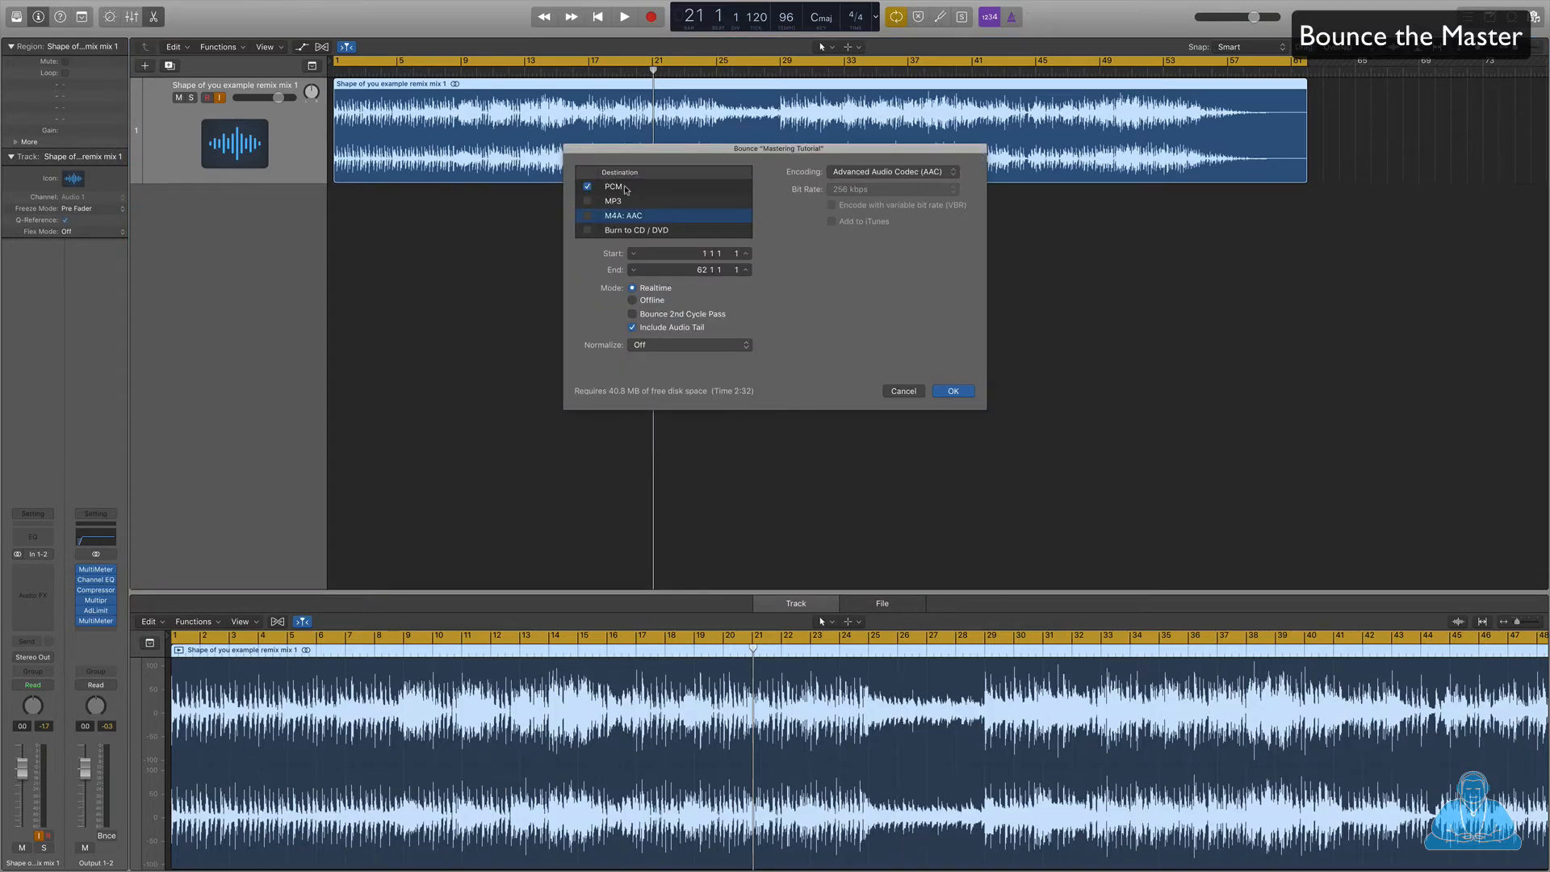
pyautogui.click(633, 301)
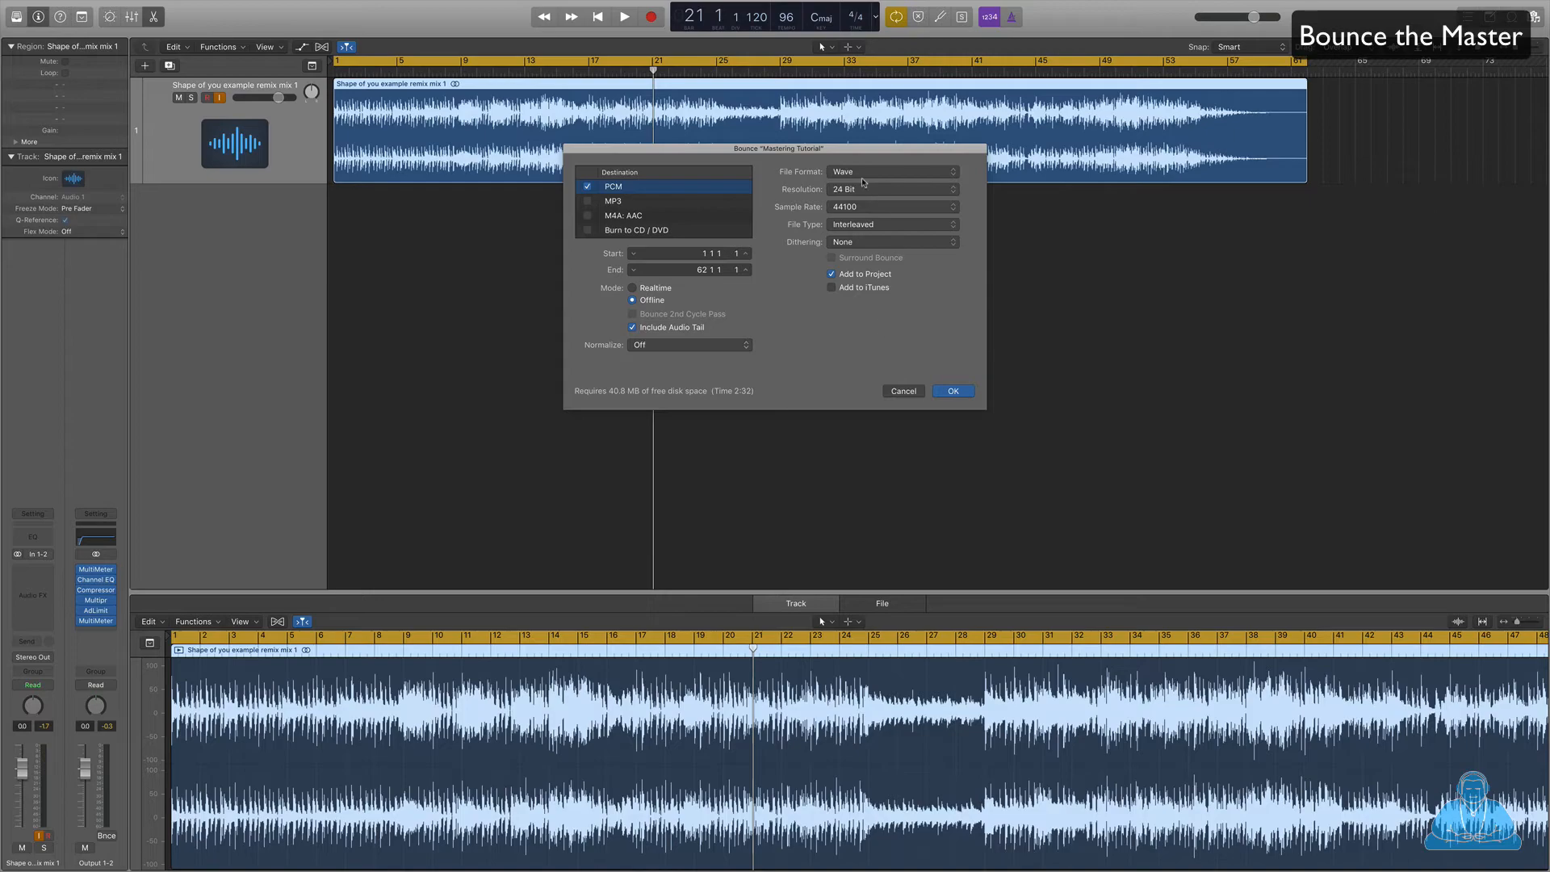
# - Bounce the master into the Bounces folder under the name Mastering Tutorial test
pyautogui.click(953, 392)
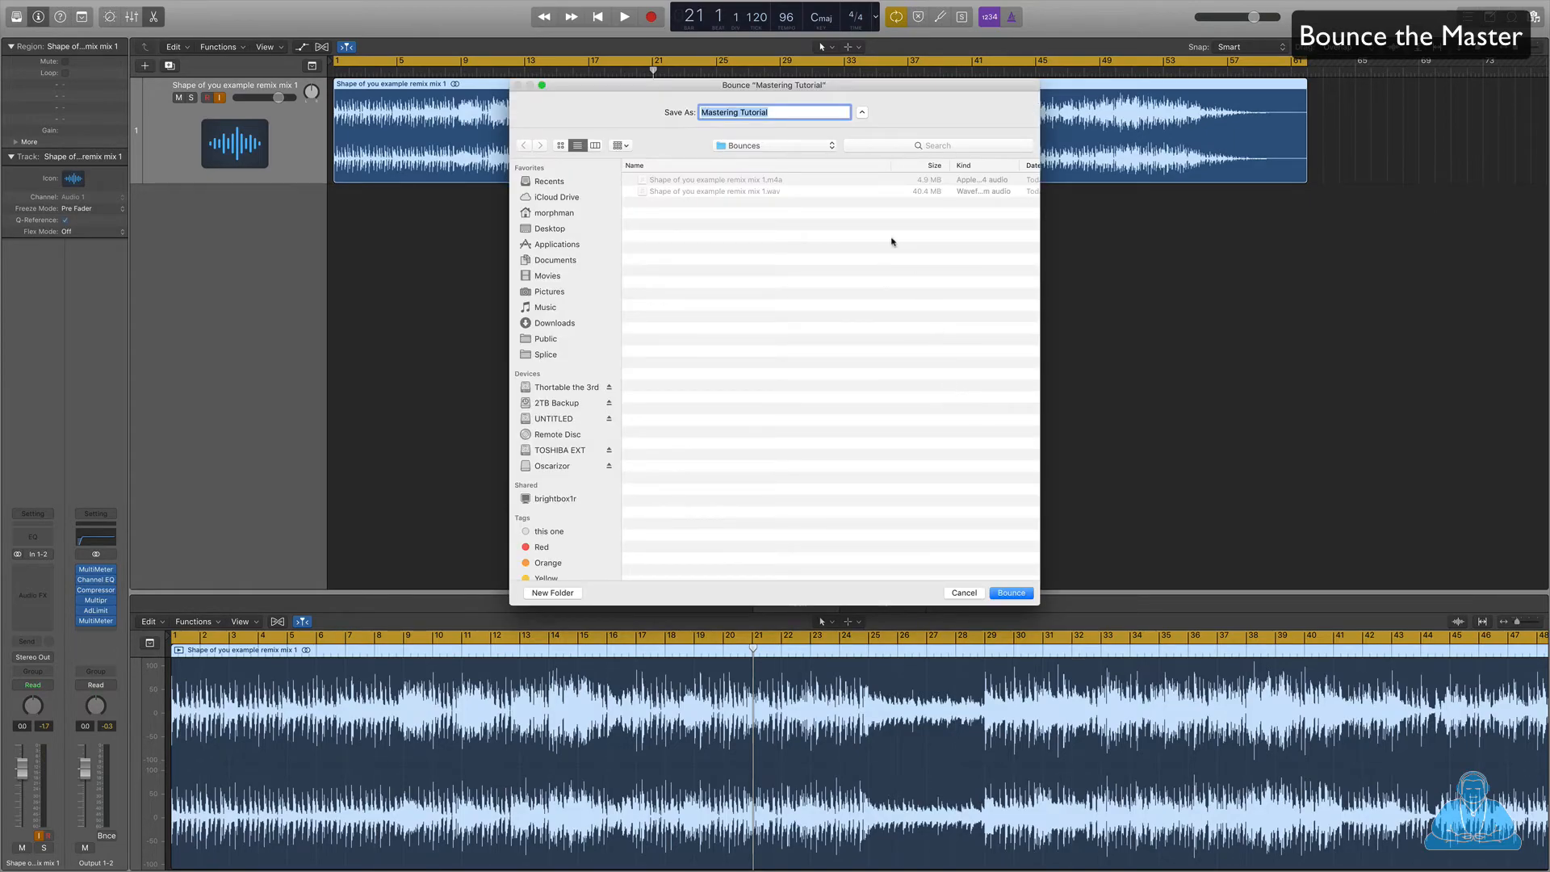
pyautogui.click(786, 108)
pyautogui.press('Return')
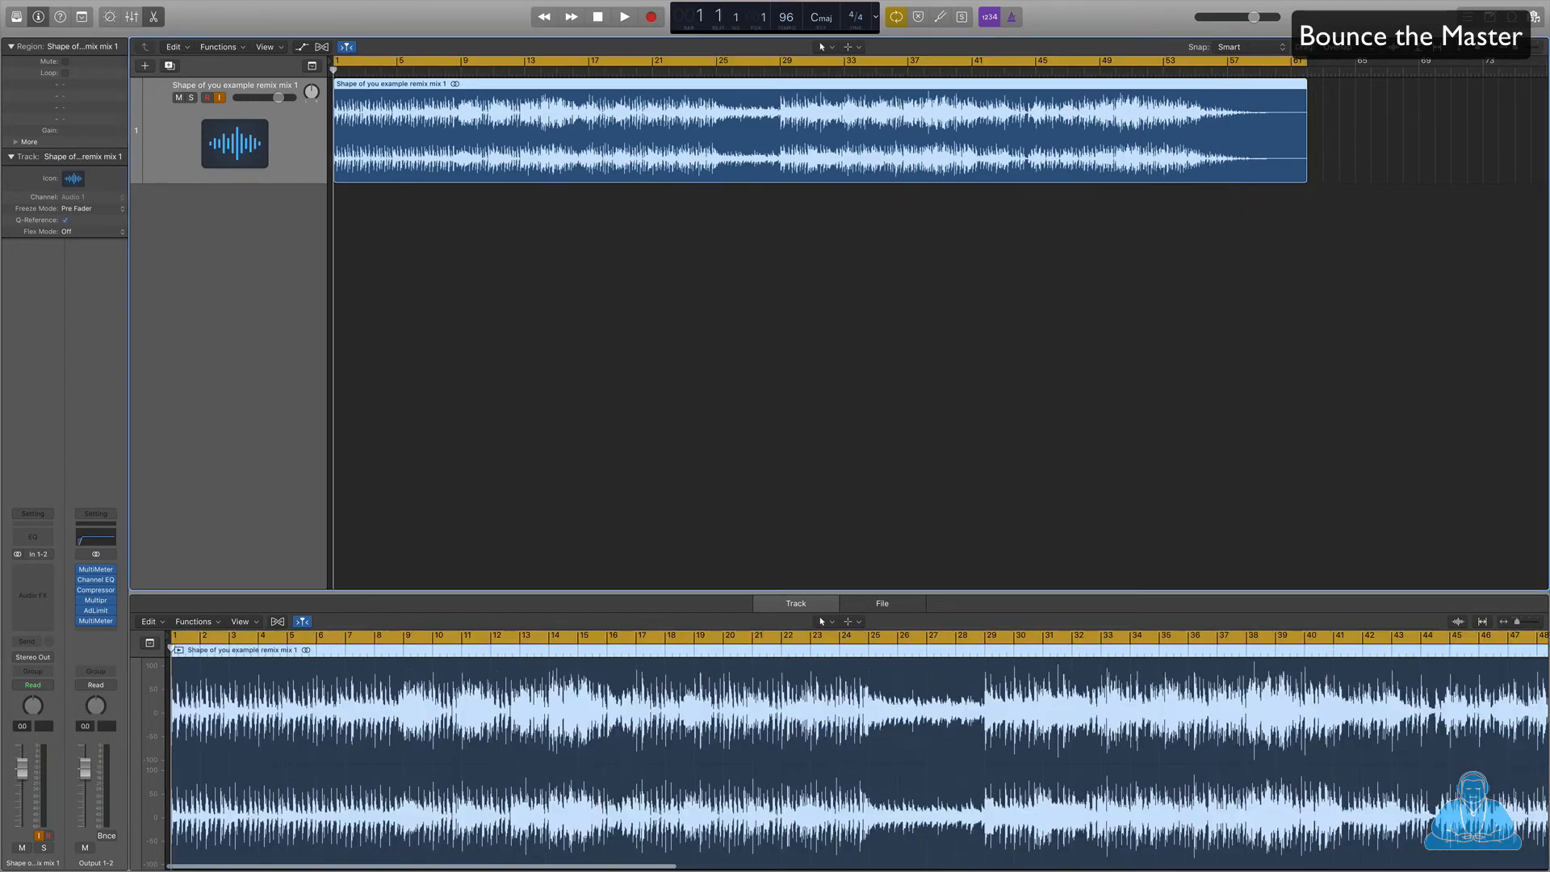
# - Place the bounced Mastering Tutorial test file on a new track at bar 1, enlarge that track, and hide the project audio list
pyautogui.click(1535, 16)
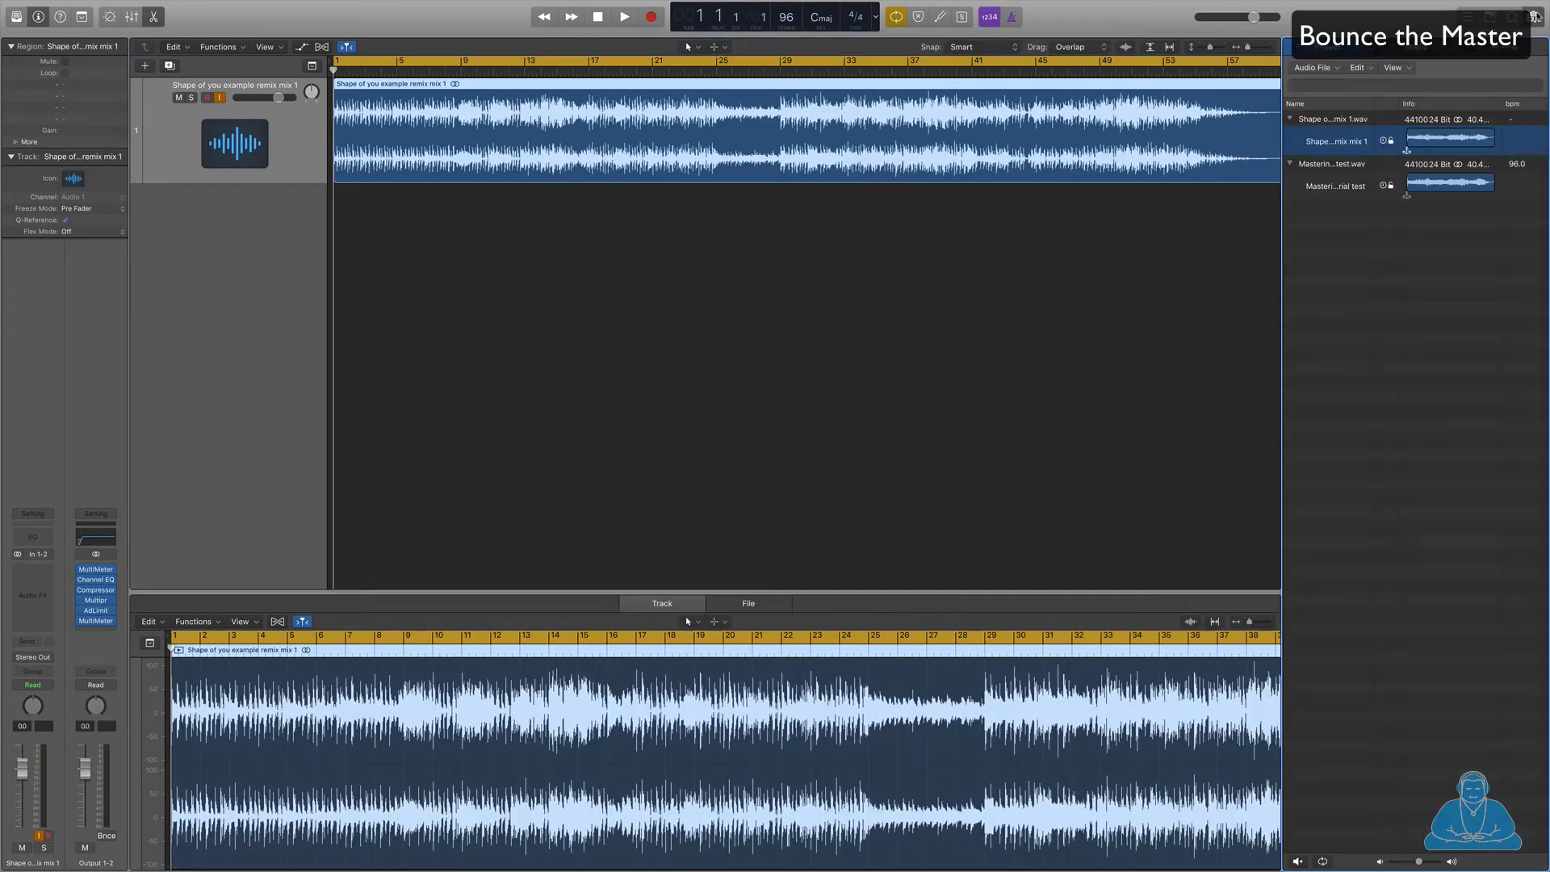
pyautogui.moveTo(1325, 166); pyautogui.dragTo(337, 221)
pyautogui.moveTo(135, 211); pyautogui.dragTo(141, 308)
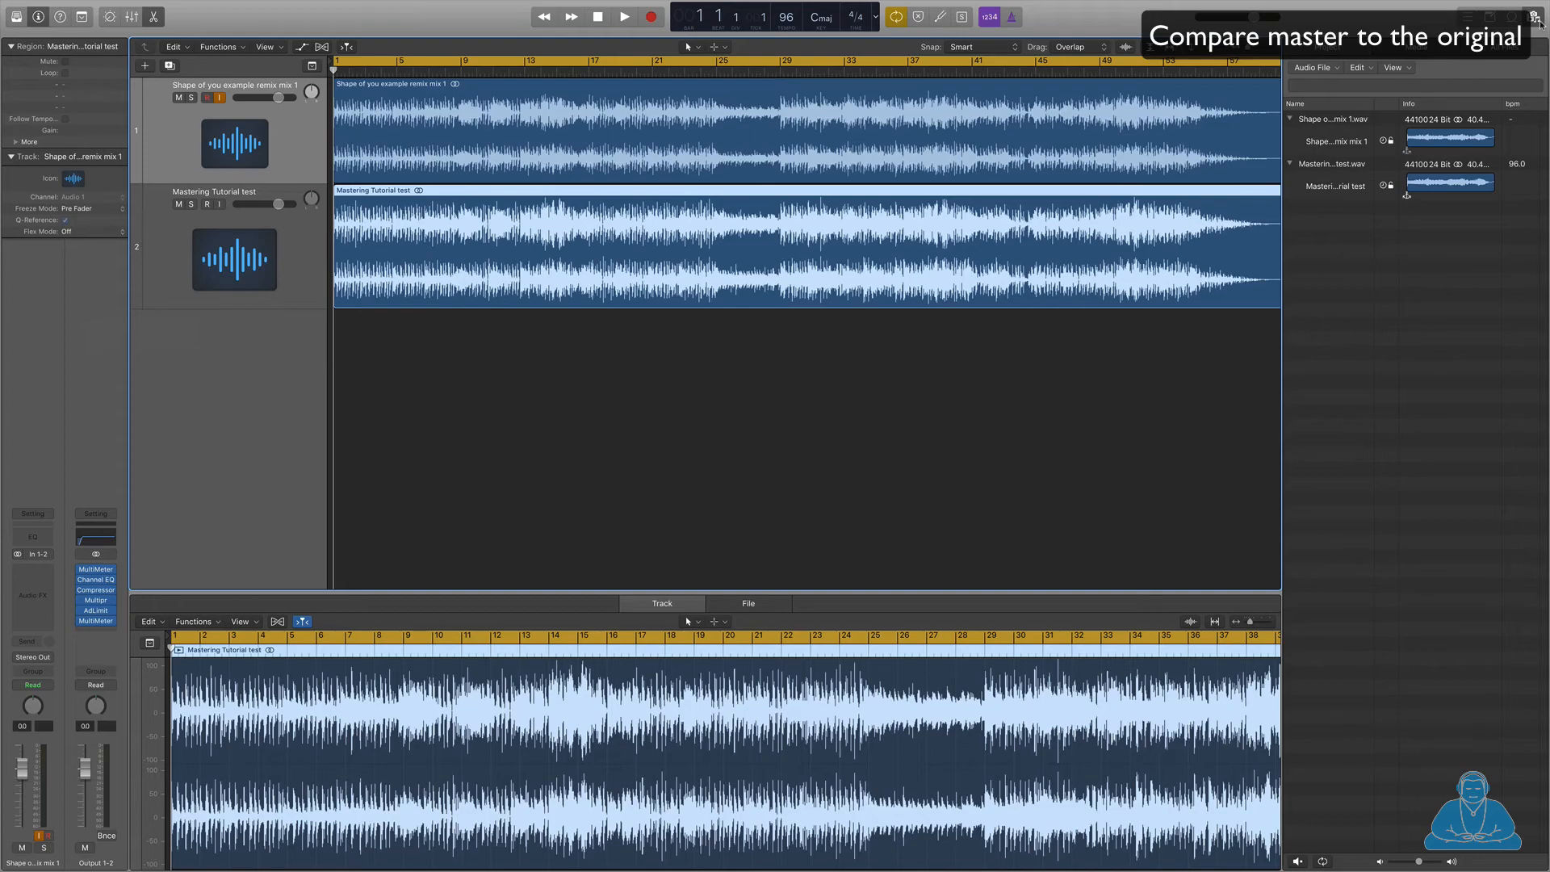
pyautogui.press('f')
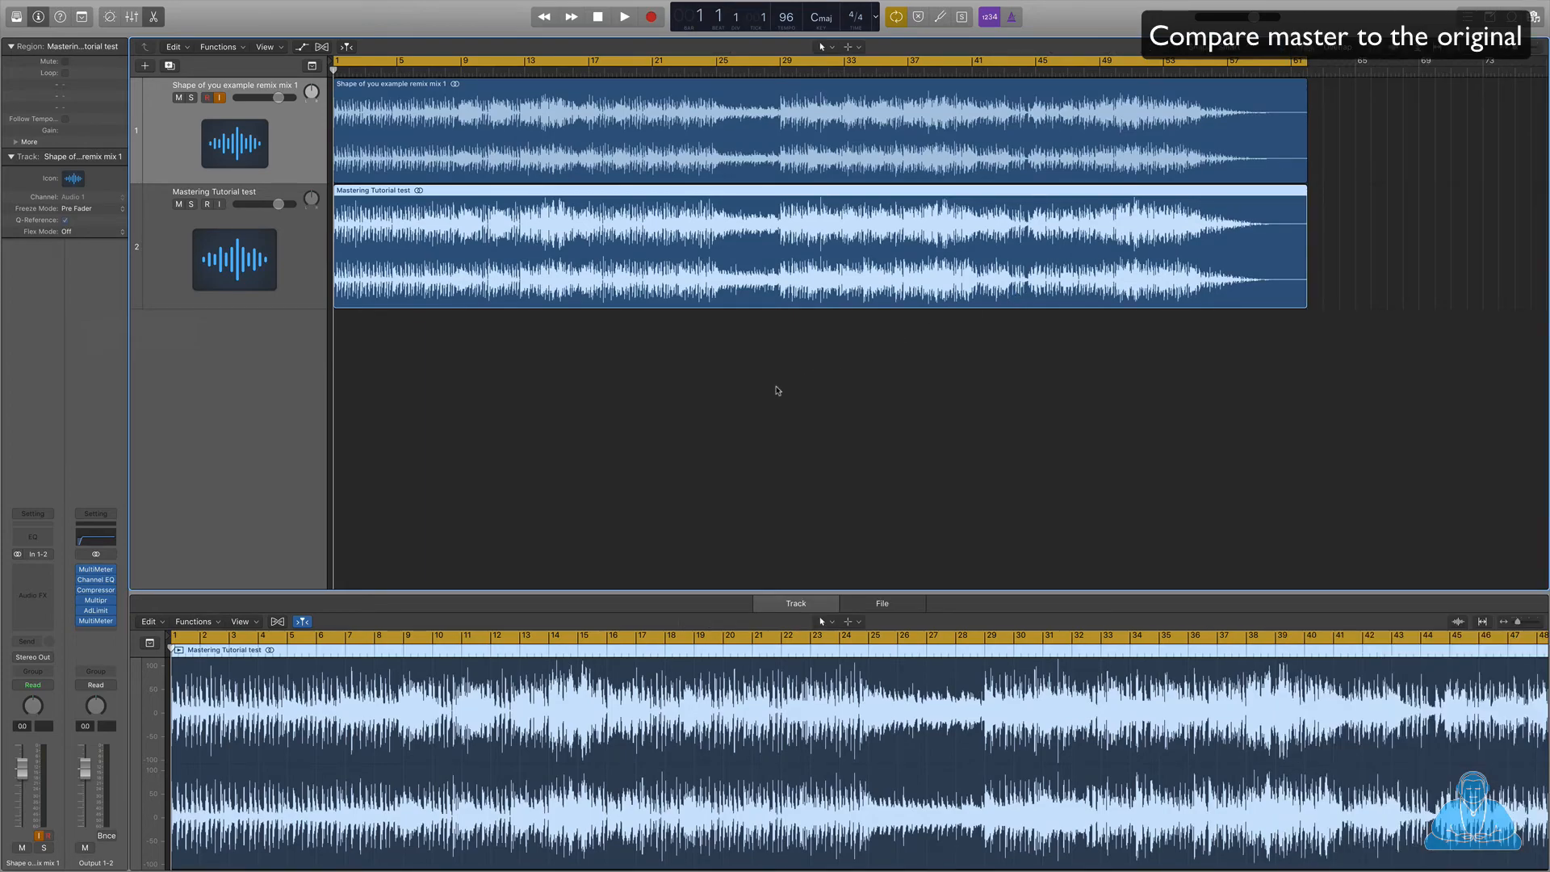
# - With the output plug-ins bypassed, play the song and switch solo between the original mix and the bounced master to compare them
pyautogui.click(189, 99)
pyautogui.press('space')
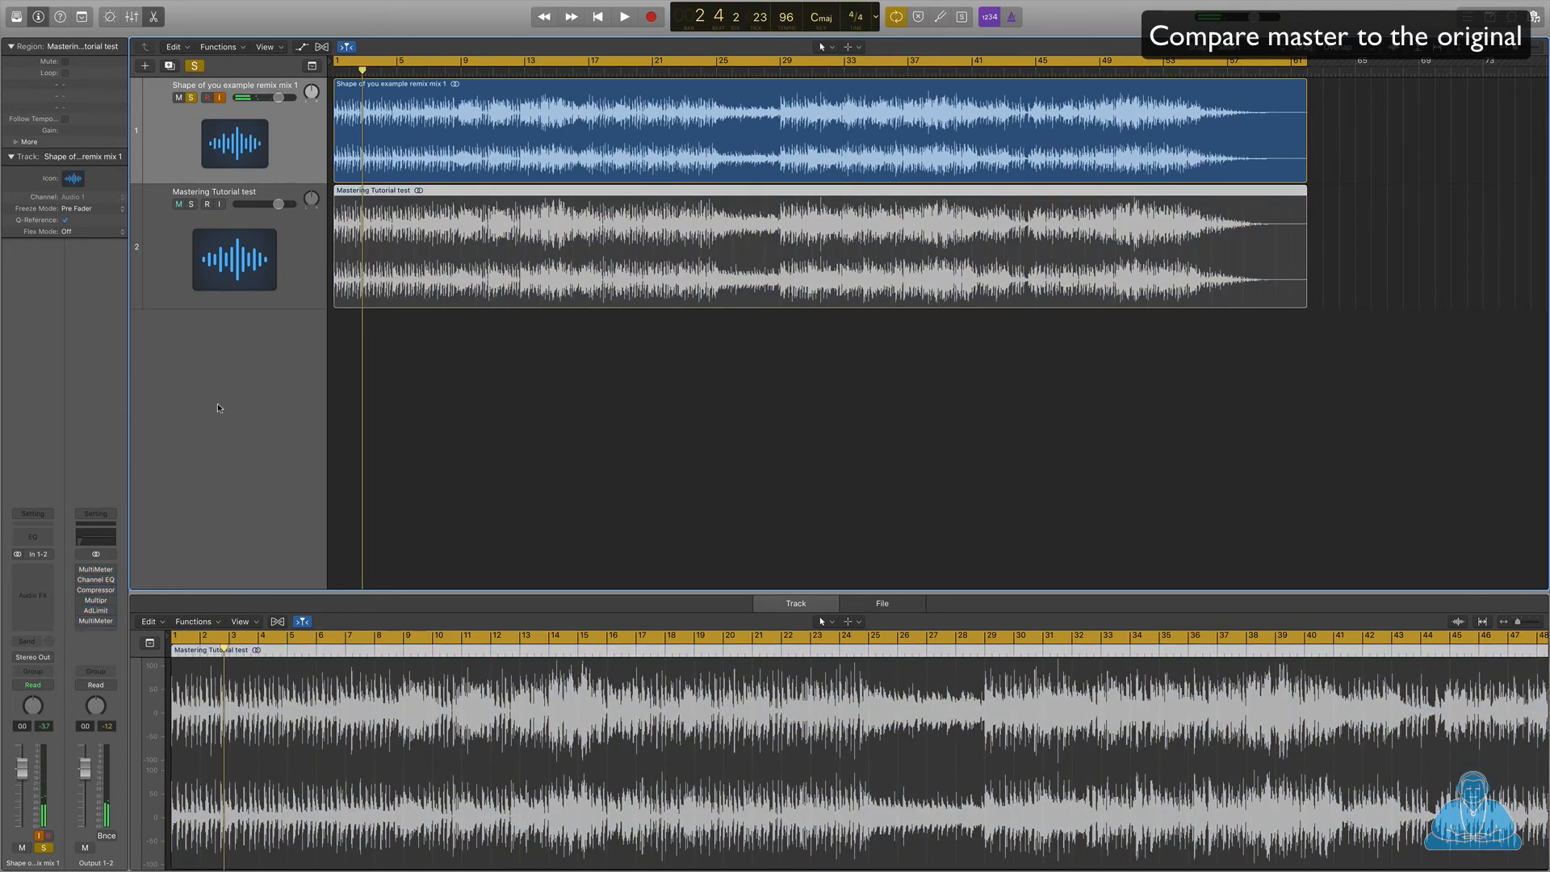
pyautogui.press('space')
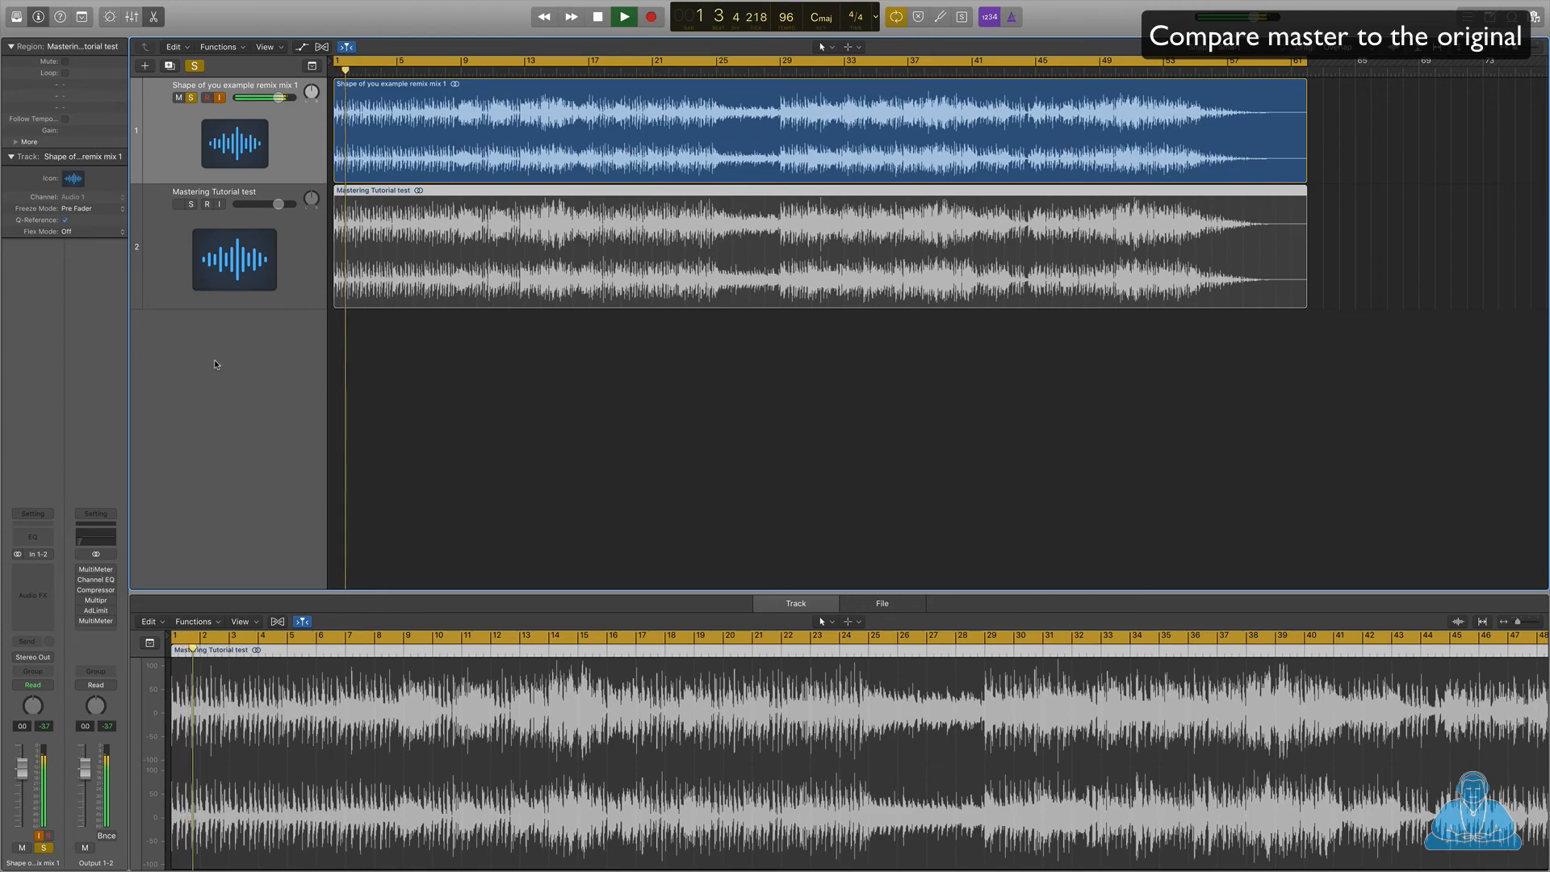
pyautogui.click(191, 204)
pyautogui.click(192, 98)
pyautogui.click(191, 98)
pyautogui.click(192, 97)
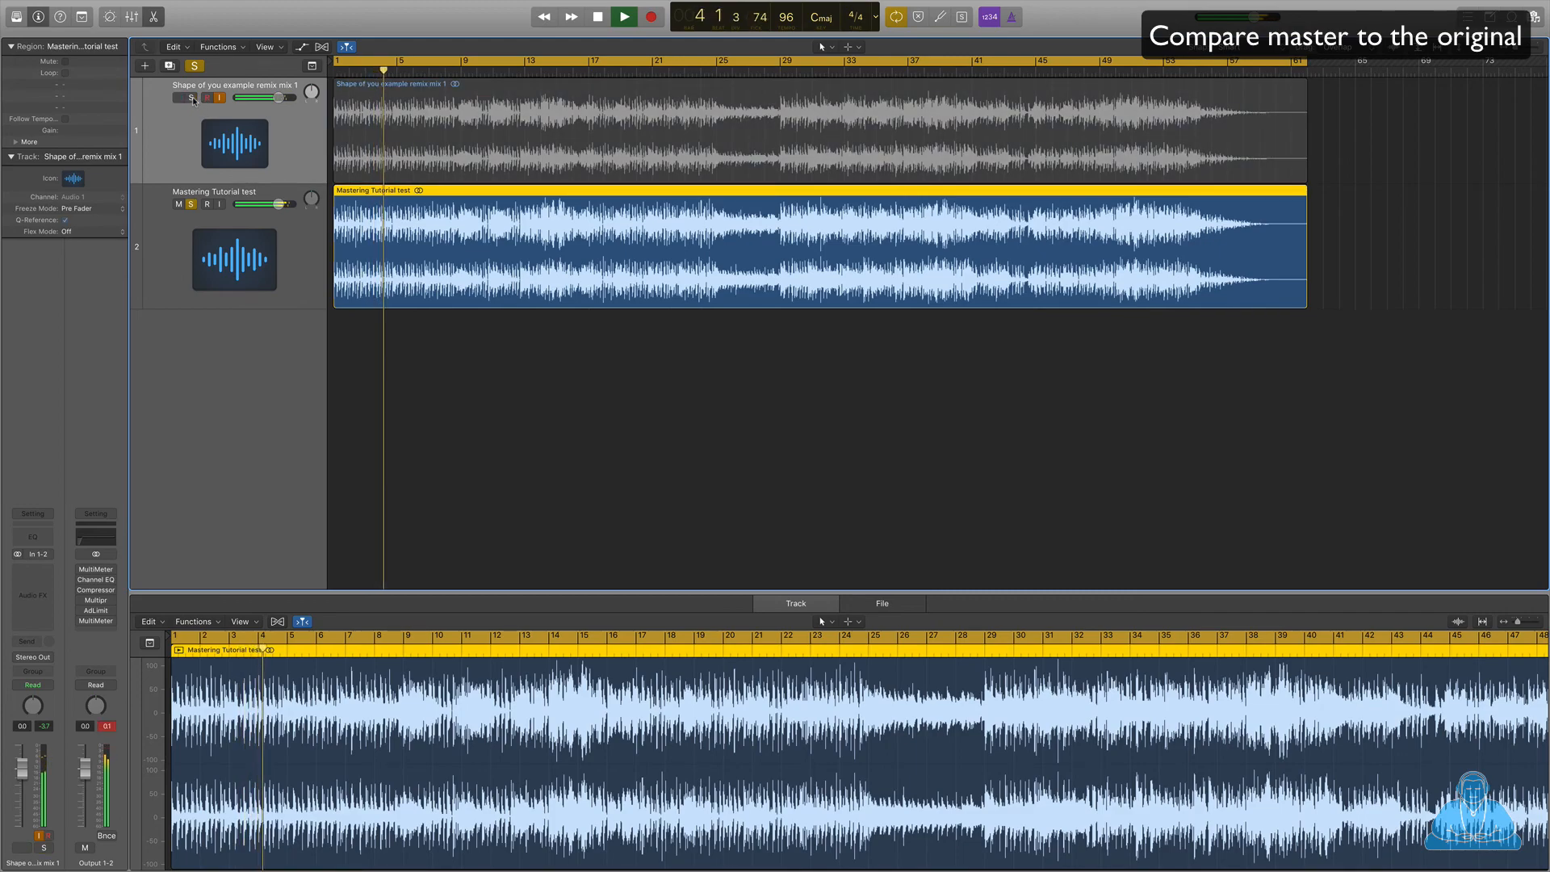